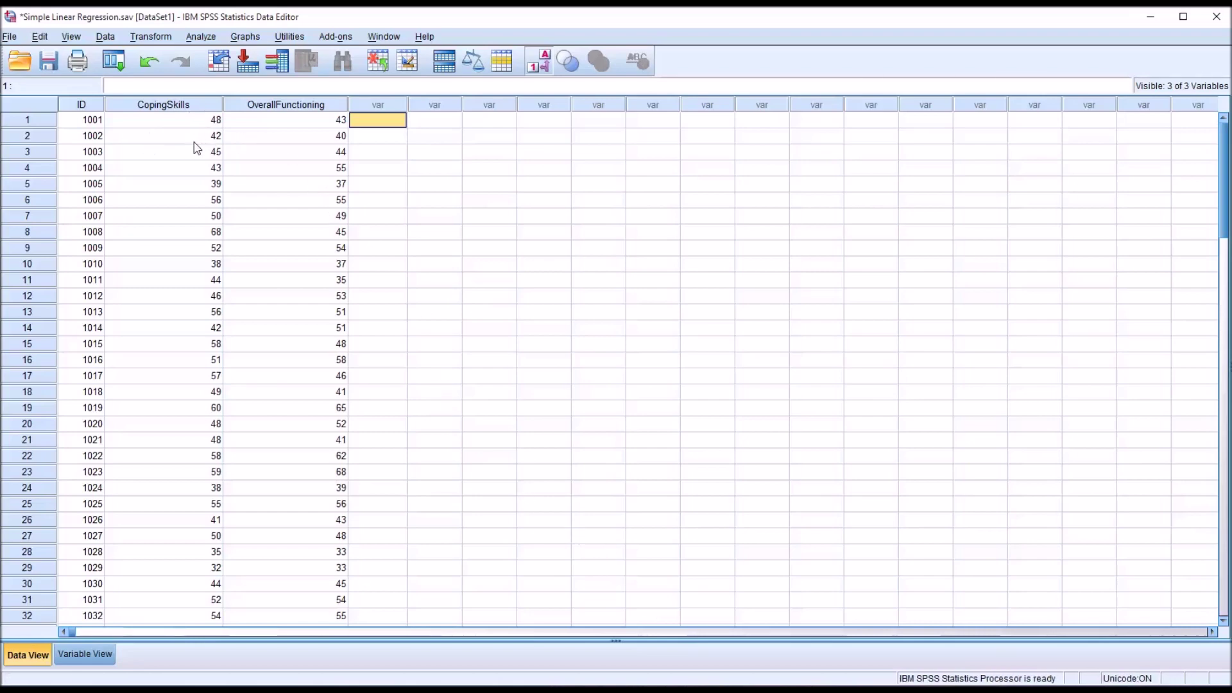
Highlight the CopingSkills and OverallFunctioning columns in the data sheet, then clear the selection
{"action": "left_click", "coordinate": [161, 105]}
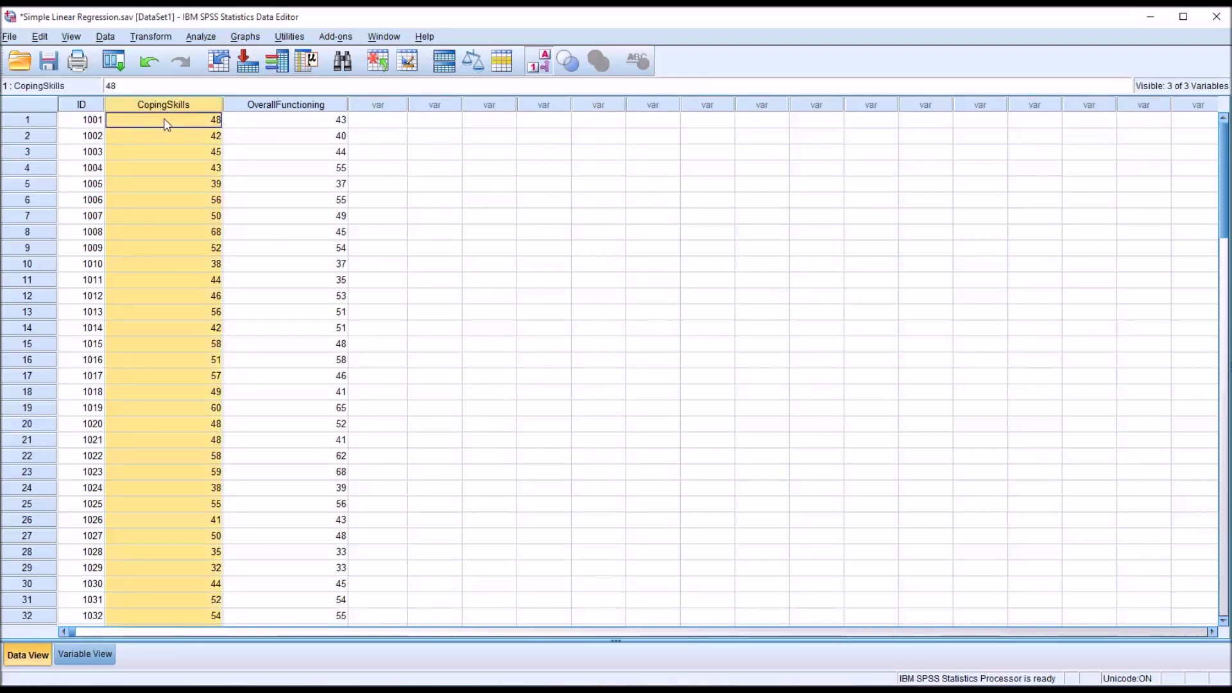
{"action": "left_click", "coordinate": [266, 108]}
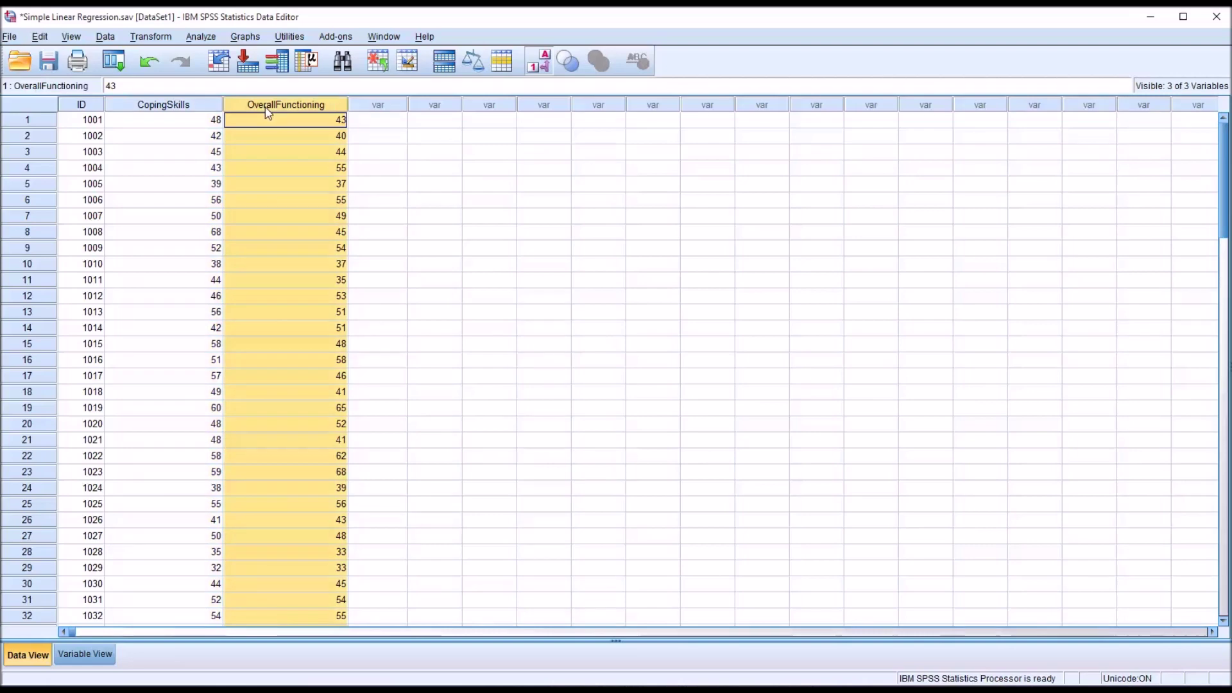
{"action": "left_click", "coordinate": [370, 123]}
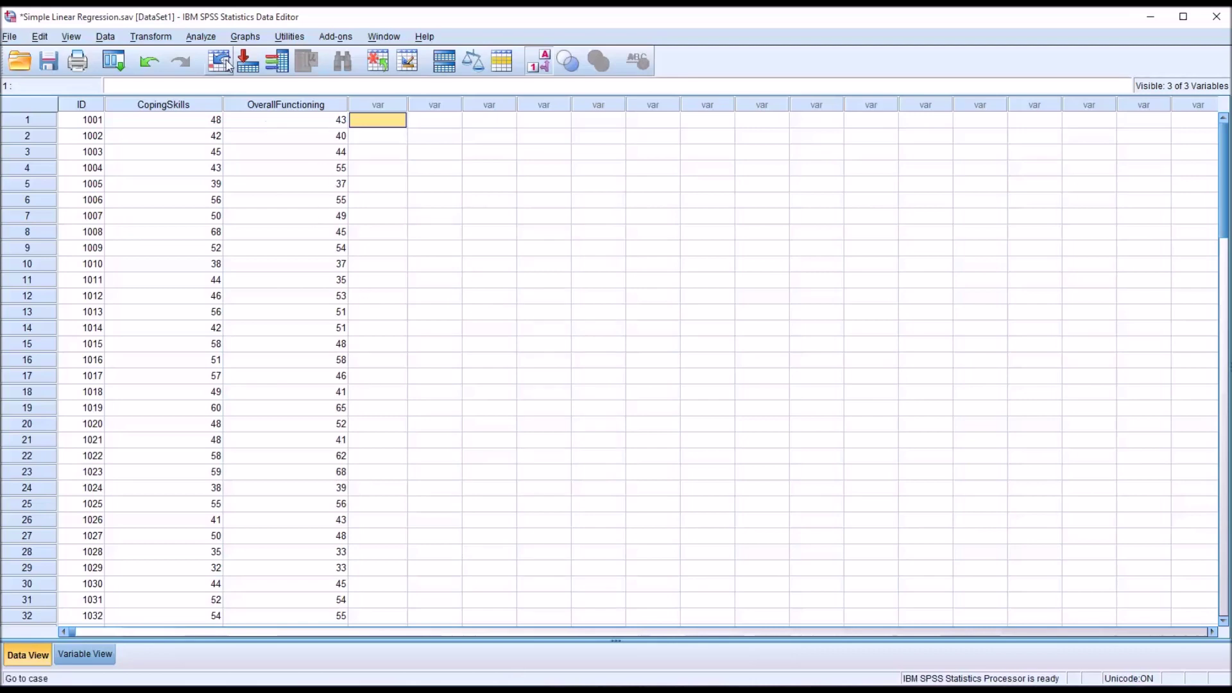
Set up a linear regression of OverallFunctioning on CopingSkills and open its Save options
{"action": "left_click", "coordinate": [200, 37]}
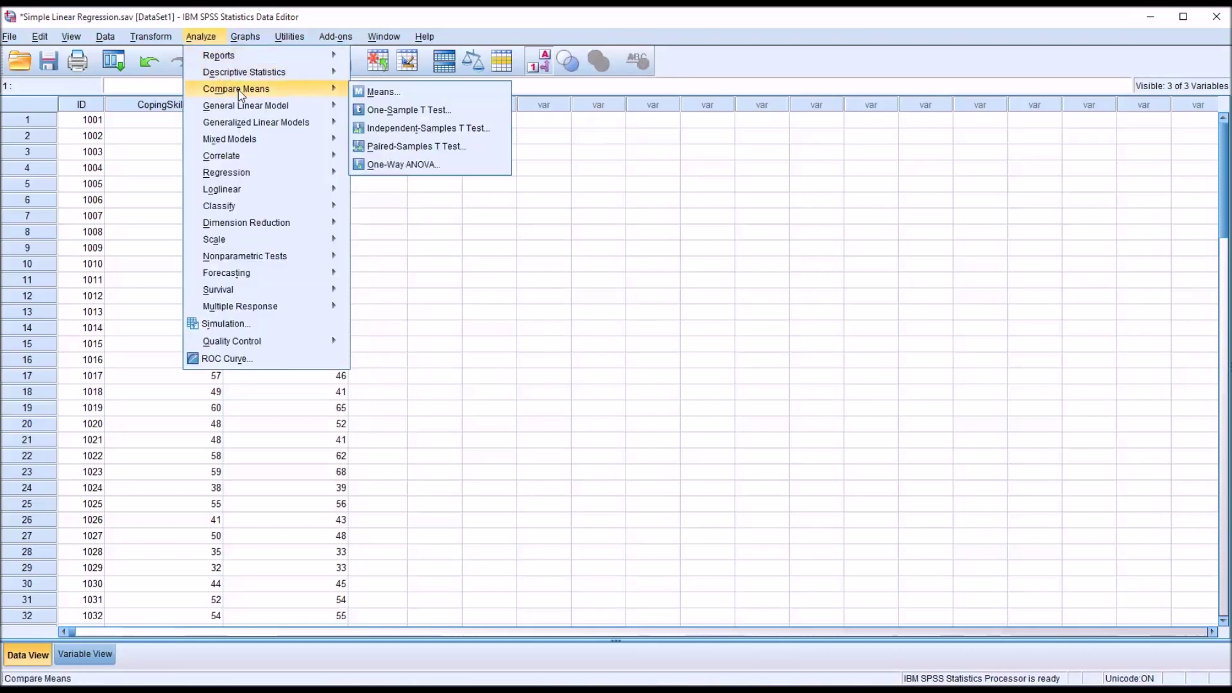
{"action": "mouse_move", "coordinate": [254, 172]}
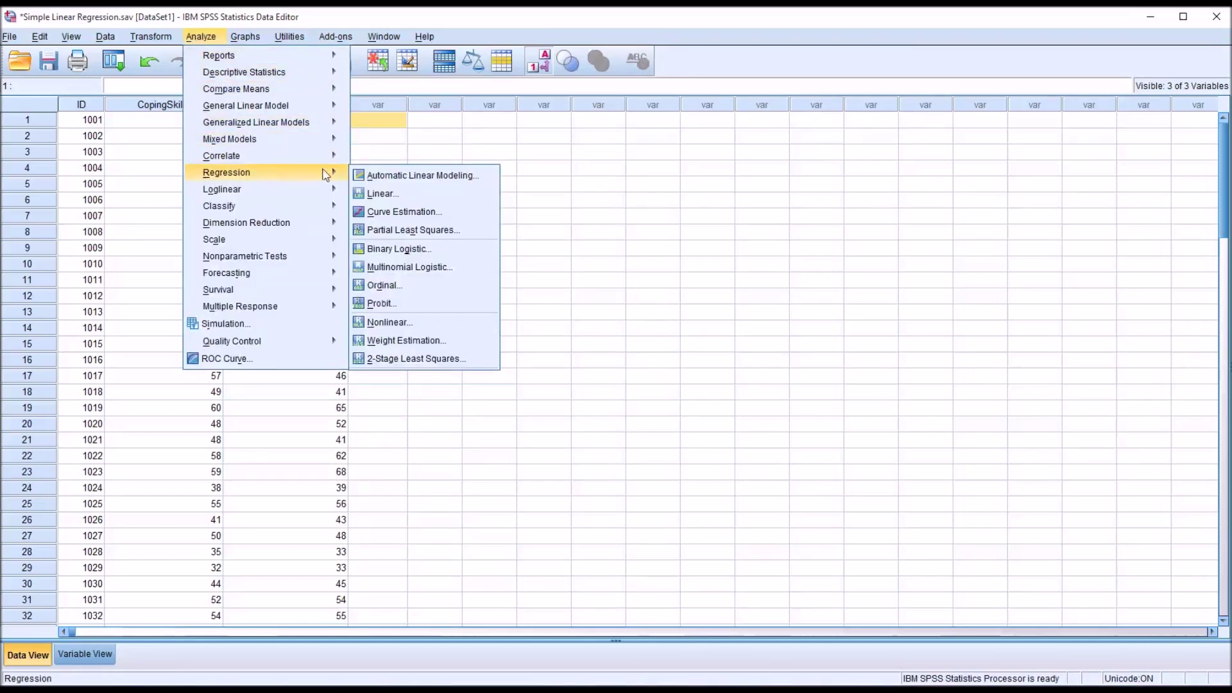
{"action": "left_click", "coordinate": [379, 196]}
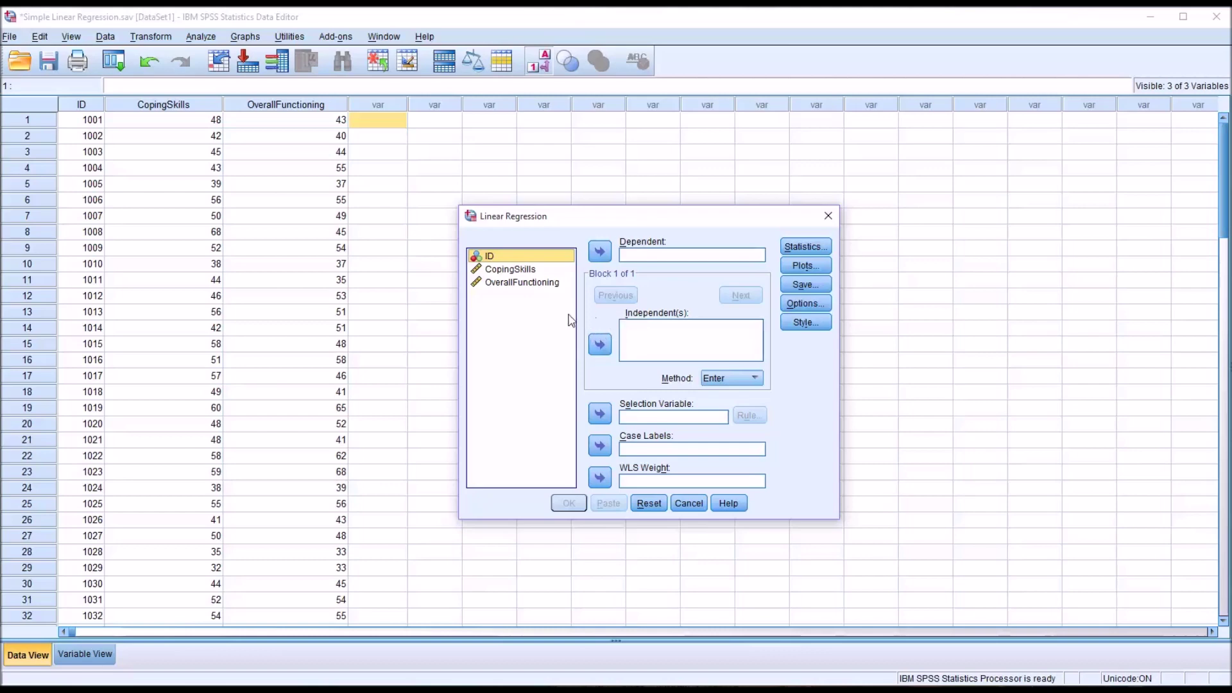
{"action": "left_click_drag", "start_coordinate": [512, 289], "coordinate": [642, 256]}
{"action": "left_click_drag", "start_coordinate": [505, 270], "coordinate": [642, 347]}
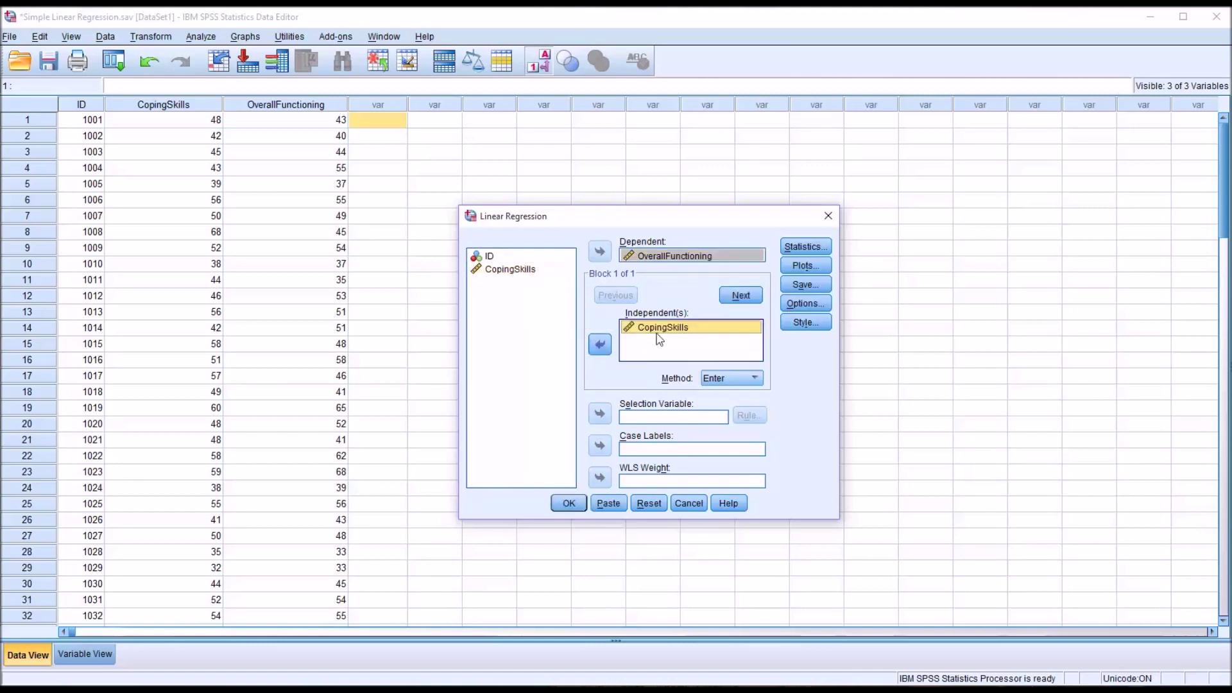
{"action": "left_click", "coordinate": [802, 286]}
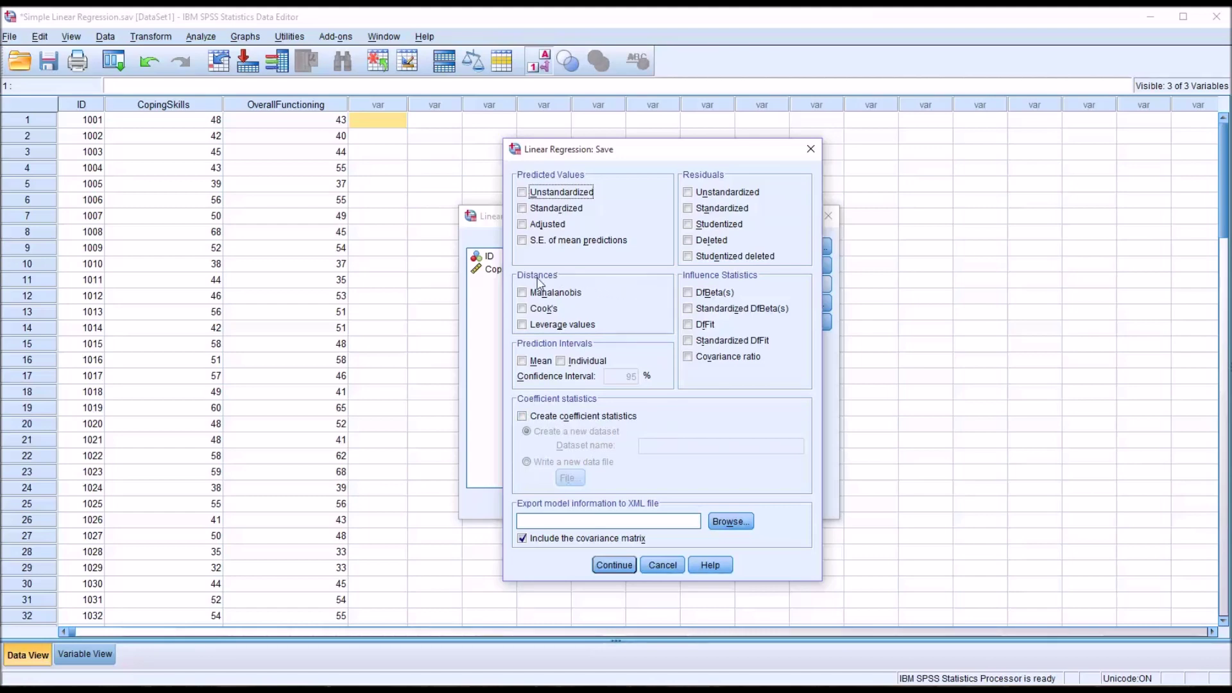
{"action": "left_click", "coordinate": [523, 310]}
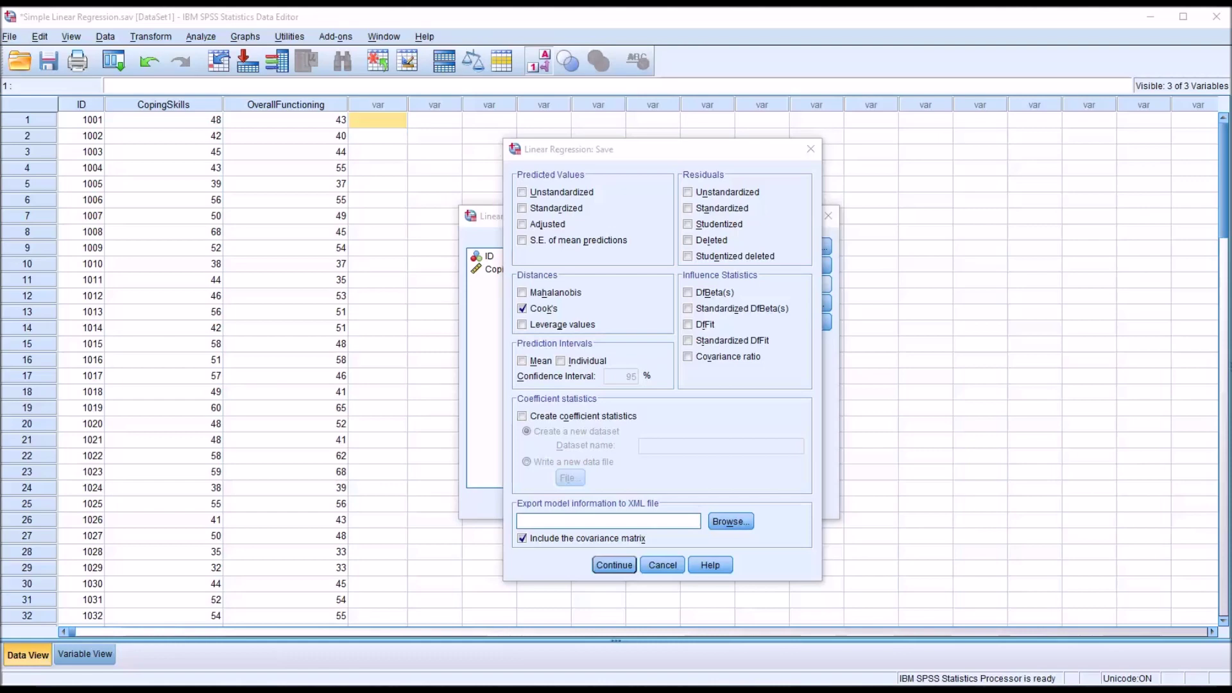
Confirm the save options and run the regression
{"action": "left_click", "coordinate": [614, 564]}
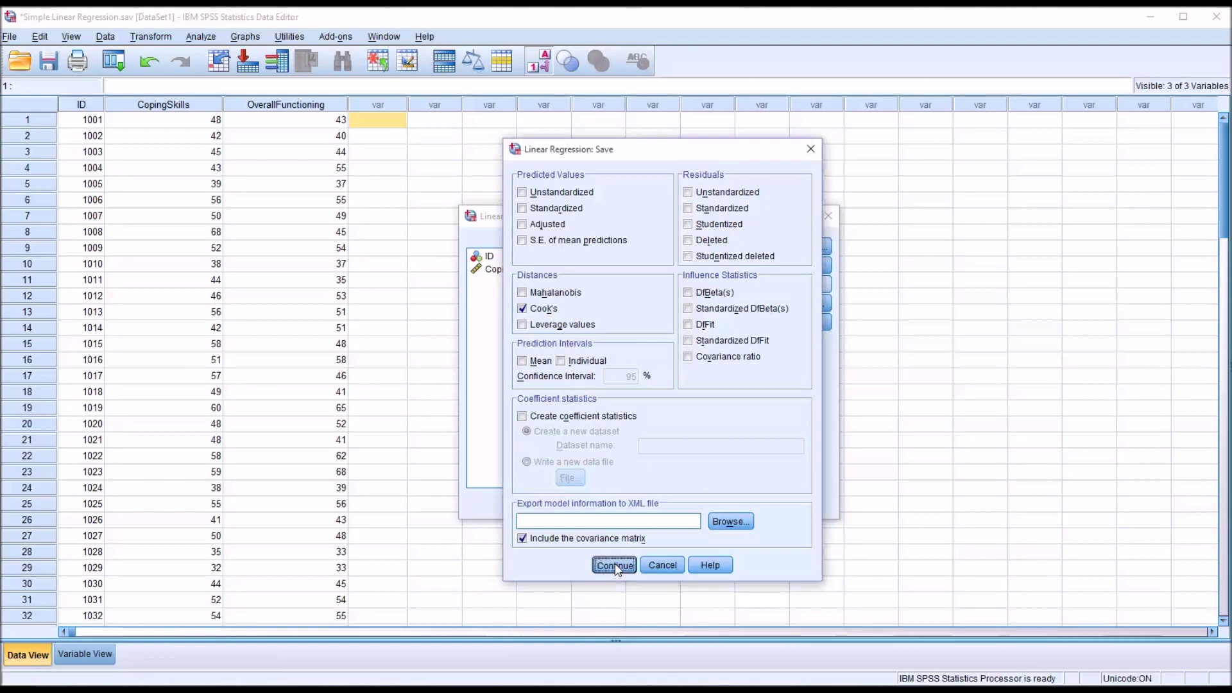
{"action": "left_click", "coordinate": [576, 505]}
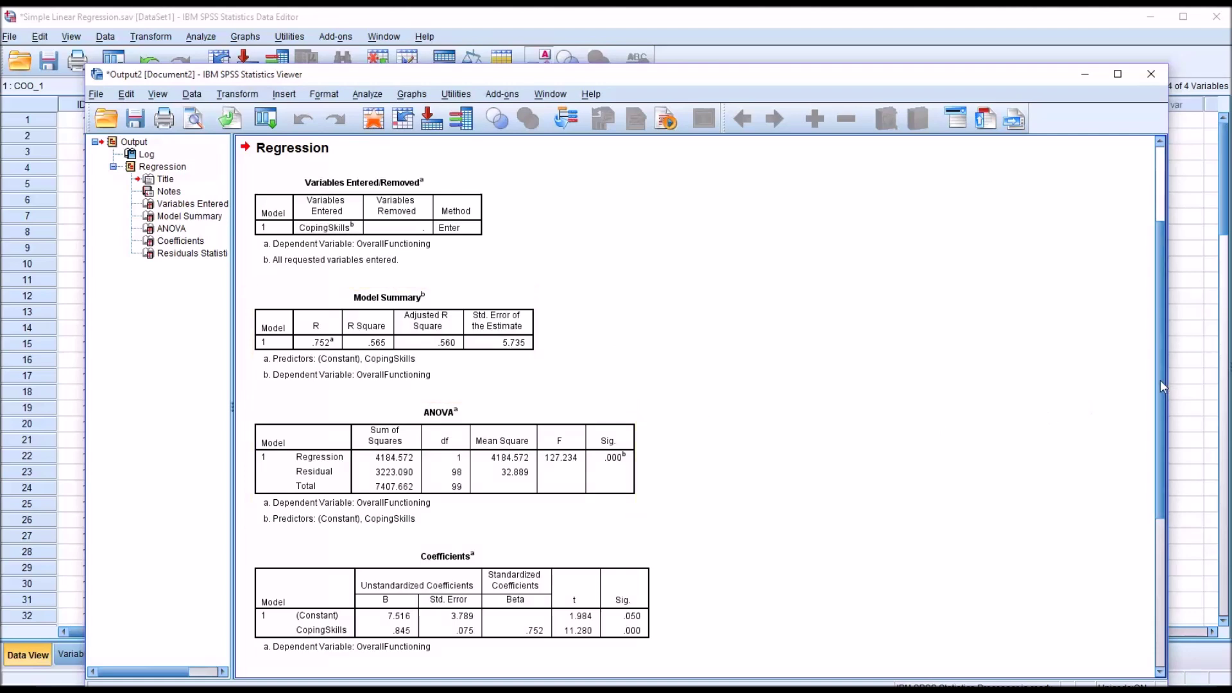
{"action": "left_click_drag", "start_coordinate": [1162, 387], "coordinate": [1162, 537]}
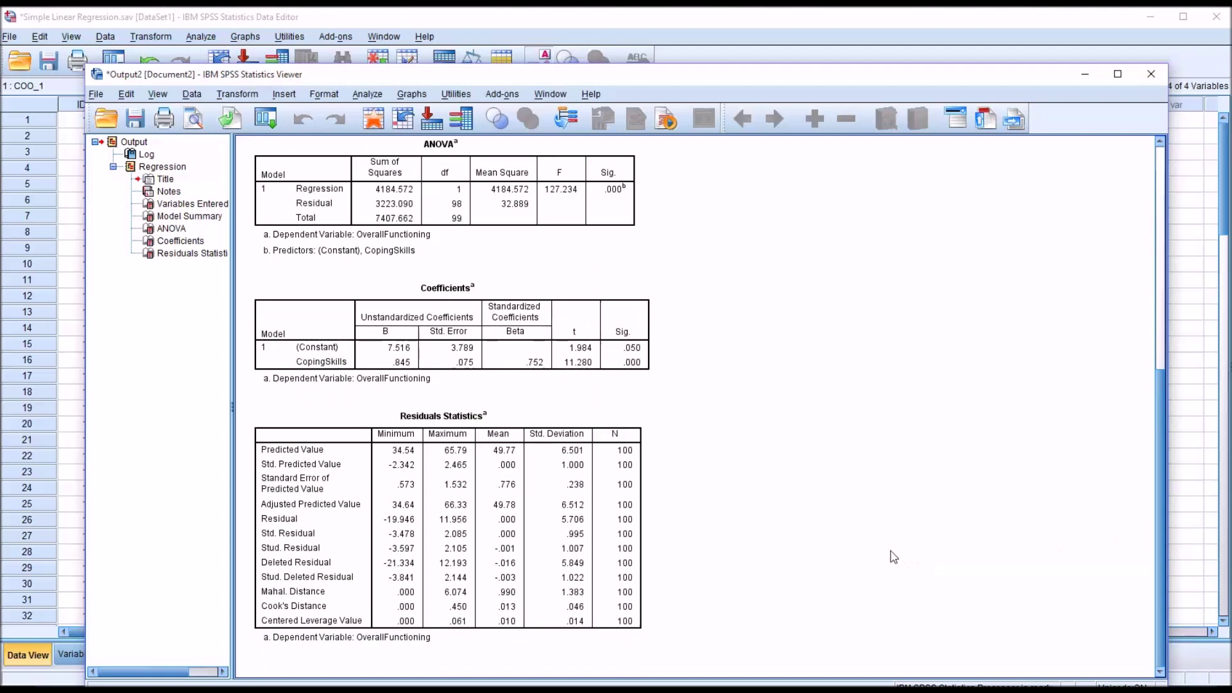
Review the Residuals Statistics table in the Viewer, then return to the Data Editor
{"action": "left_click", "coordinate": [627, 590]}
{"action": "left_click_drag", "start_coordinate": [542, 75], "coordinate": [523, 55]}
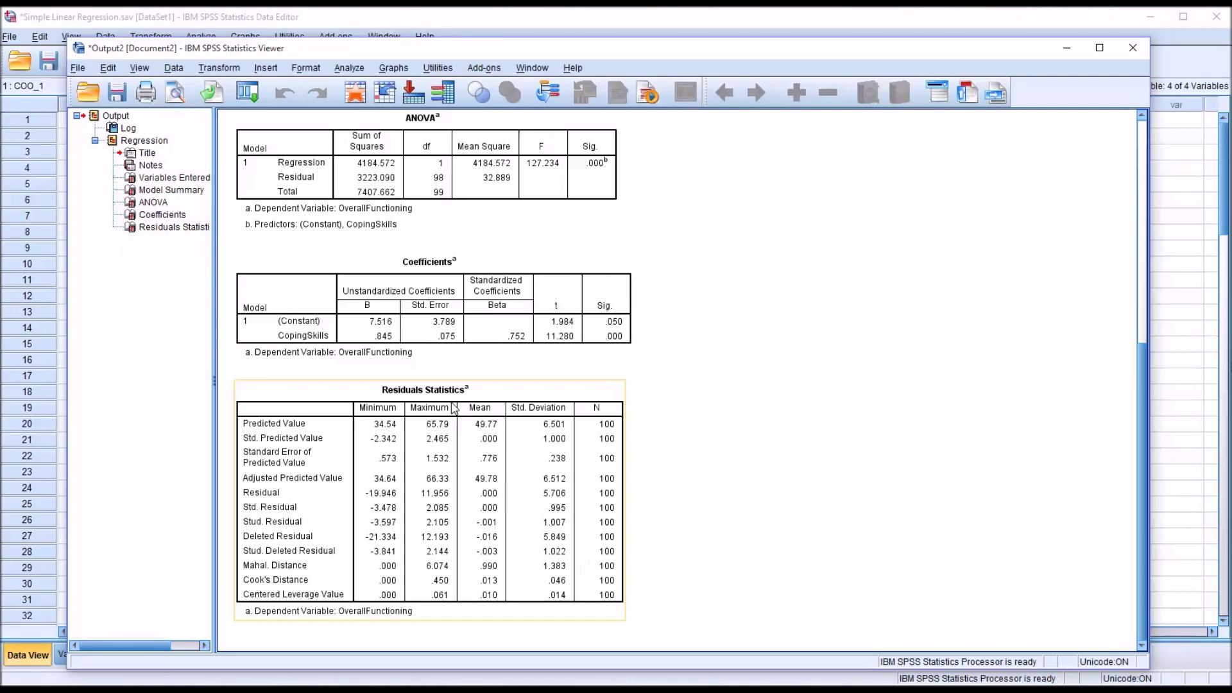
{"action": "left_click", "coordinate": [463, 598]}
{"action": "left_click", "coordinate": [530, 601]}
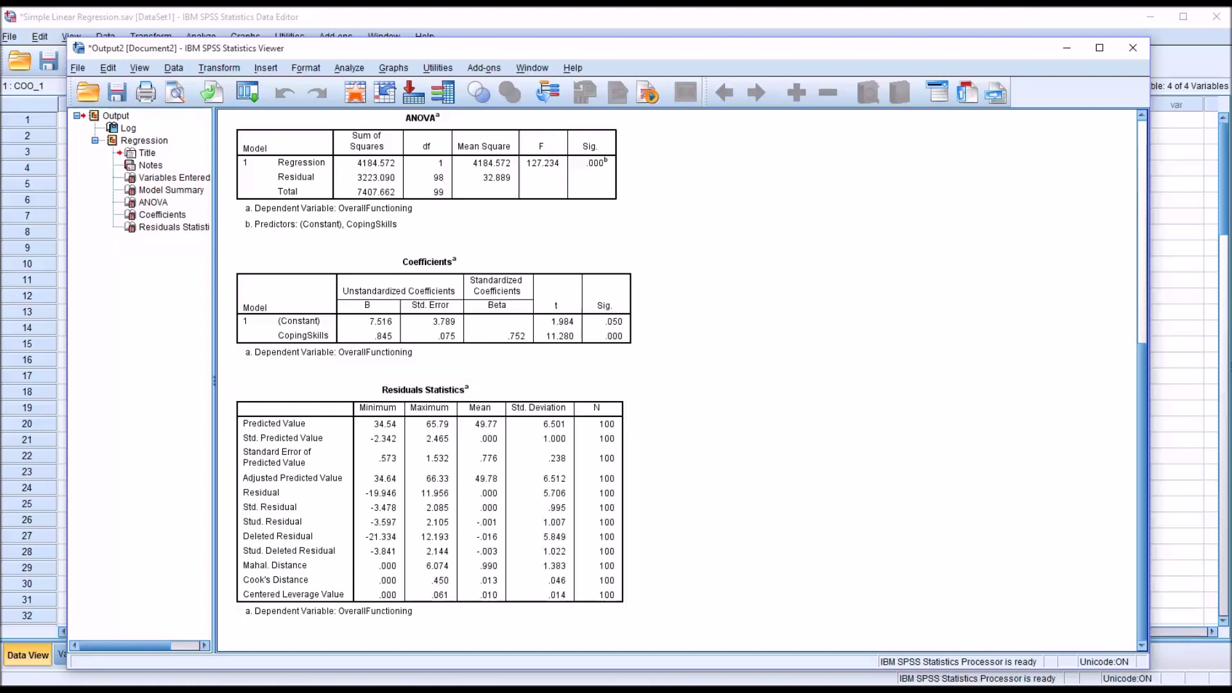
{"action": "left_click", "coordinate": [406, 611]}
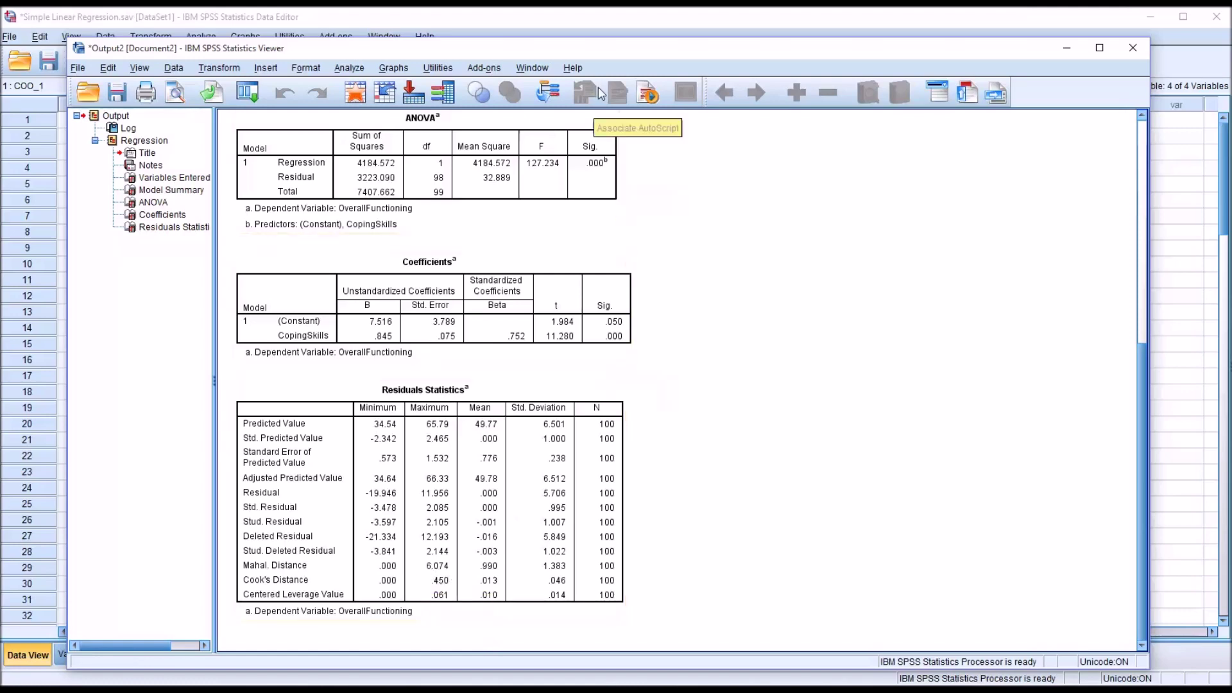
{"action": "left_click", "coordinate": [618, 30]}
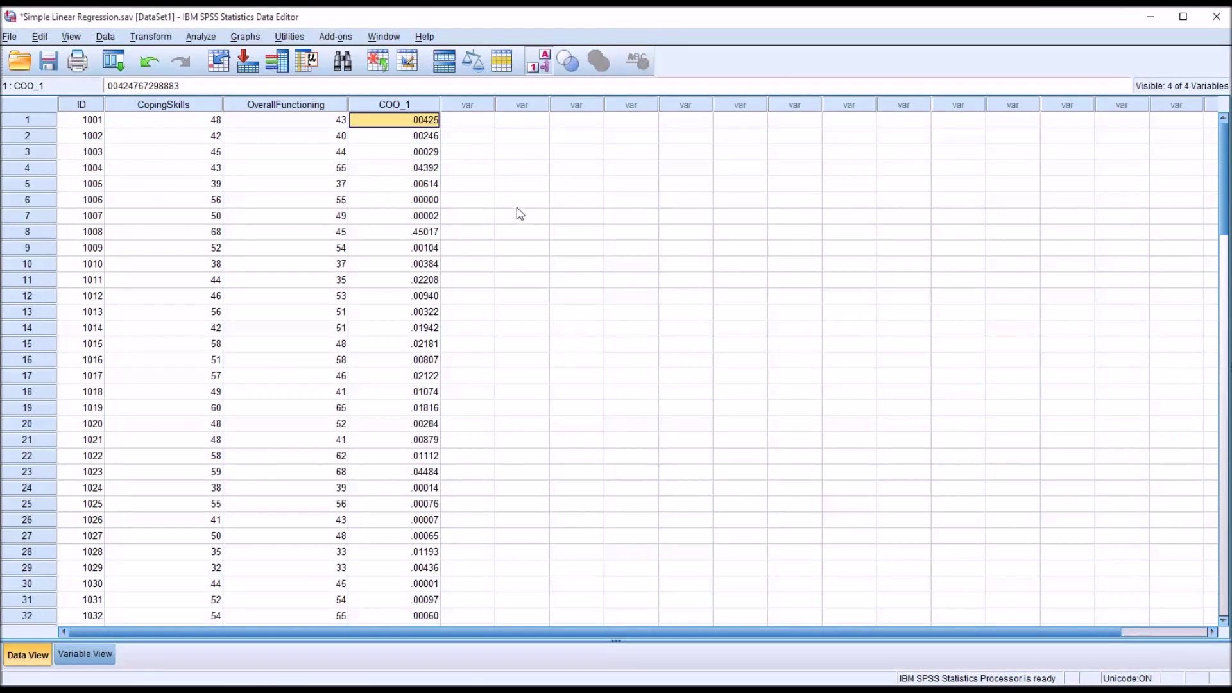
Check that record ID 1008 holds the largest Cook's distance, .45017
{"action": "left_click", "coordinate": [395, 235]}
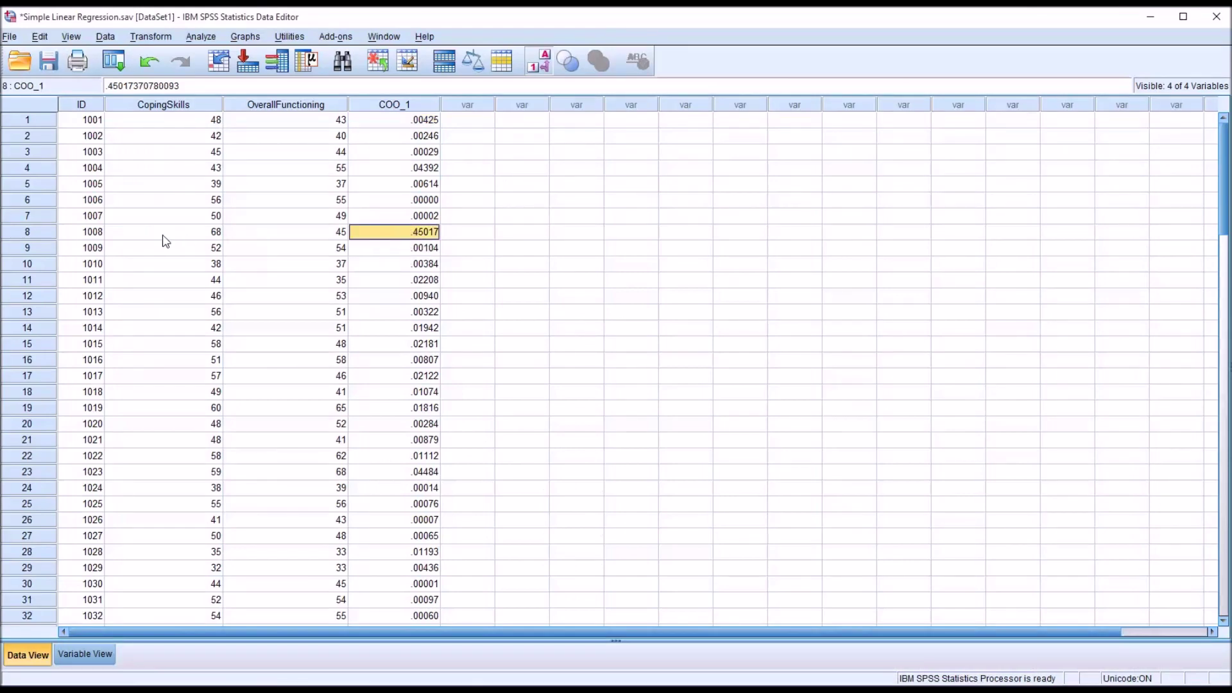
{"action": "left_click", "coordinate": [79, 237]}
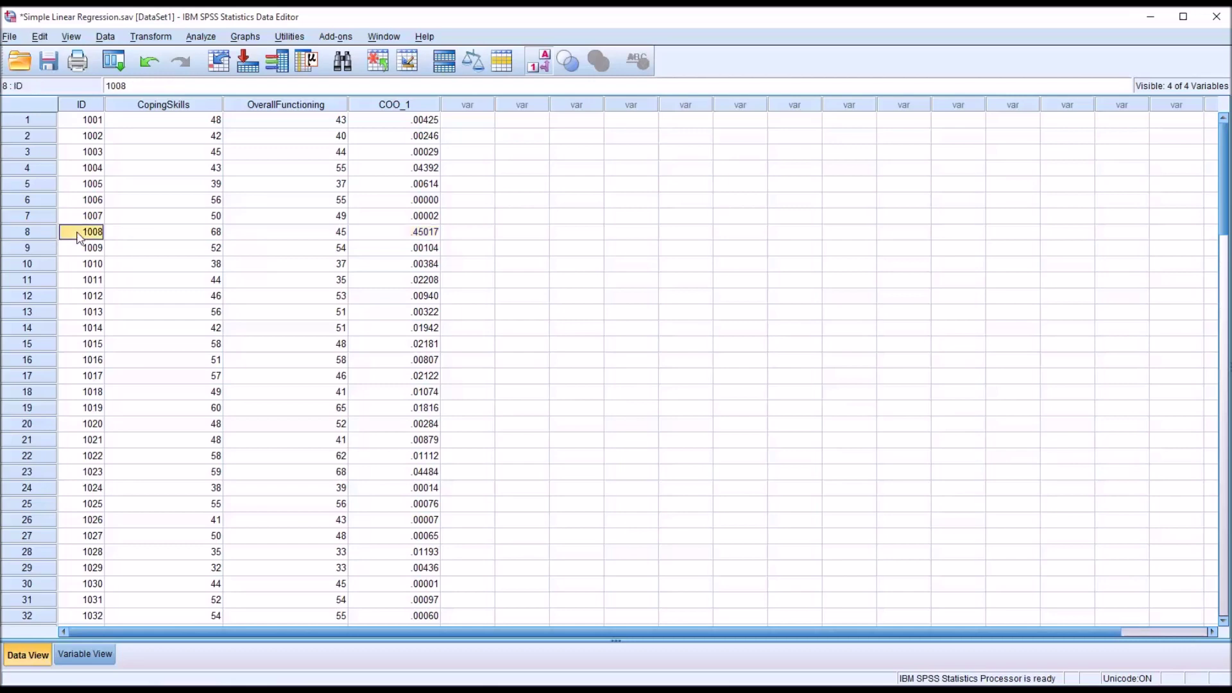
{"action": "left_click", "coordinate": [377, 235]}
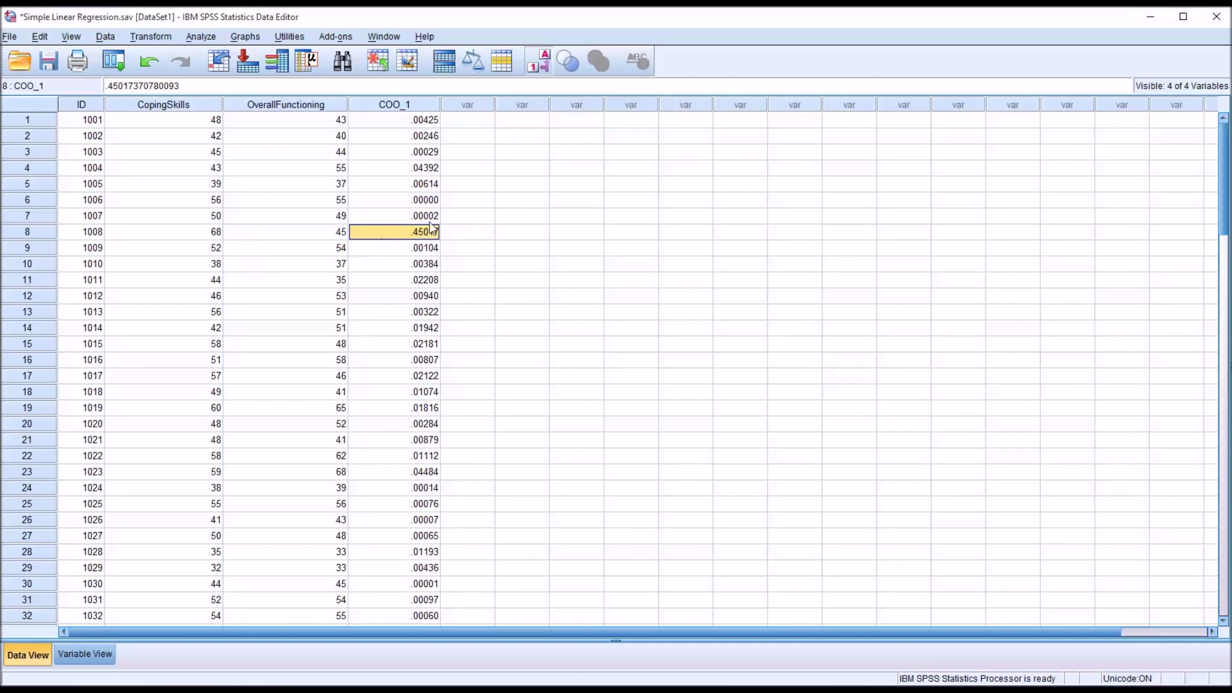
Sort the cases by COO_1 in descending order
{"action": "right_click", "coordinate": [390, 106]}
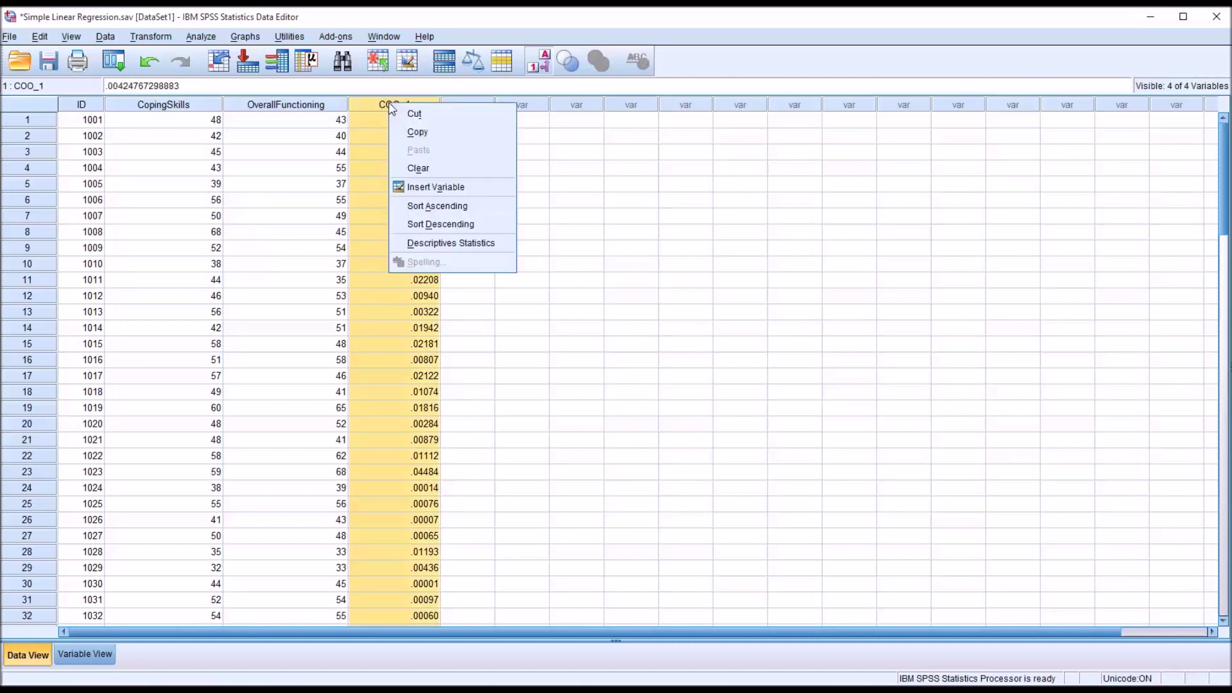
{"action": "left_click", "coordinate": [418, 224]}
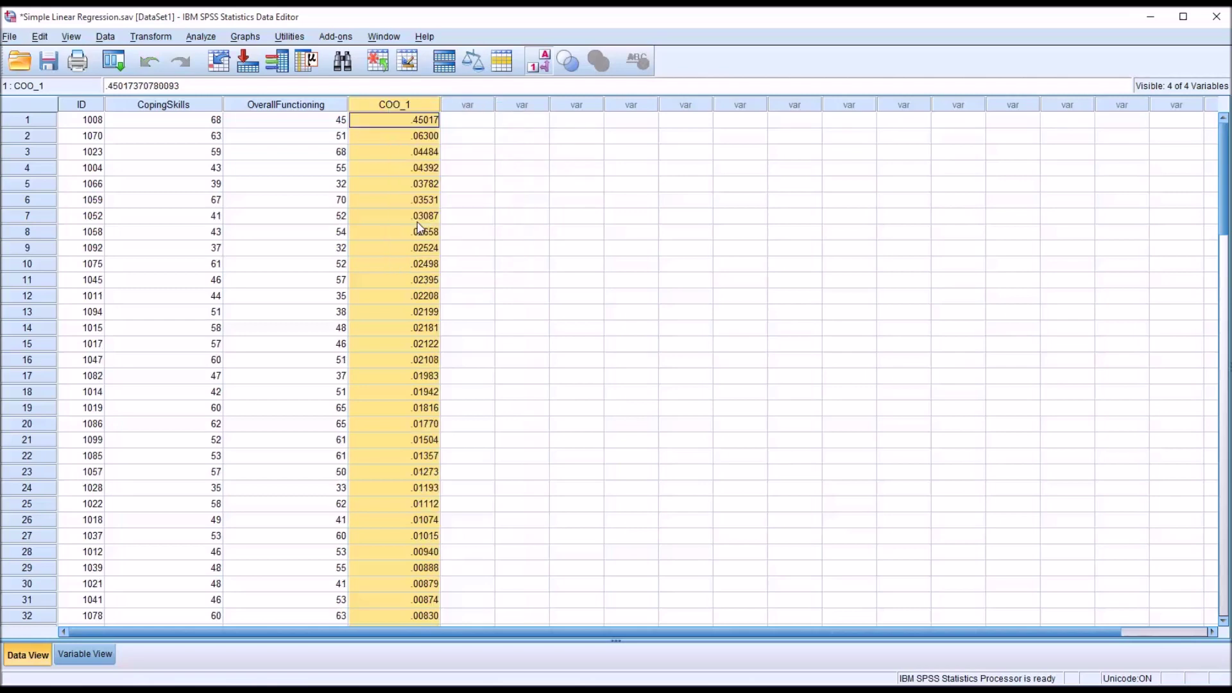
{"action": "left_click", "coordinate": [378, 124]}
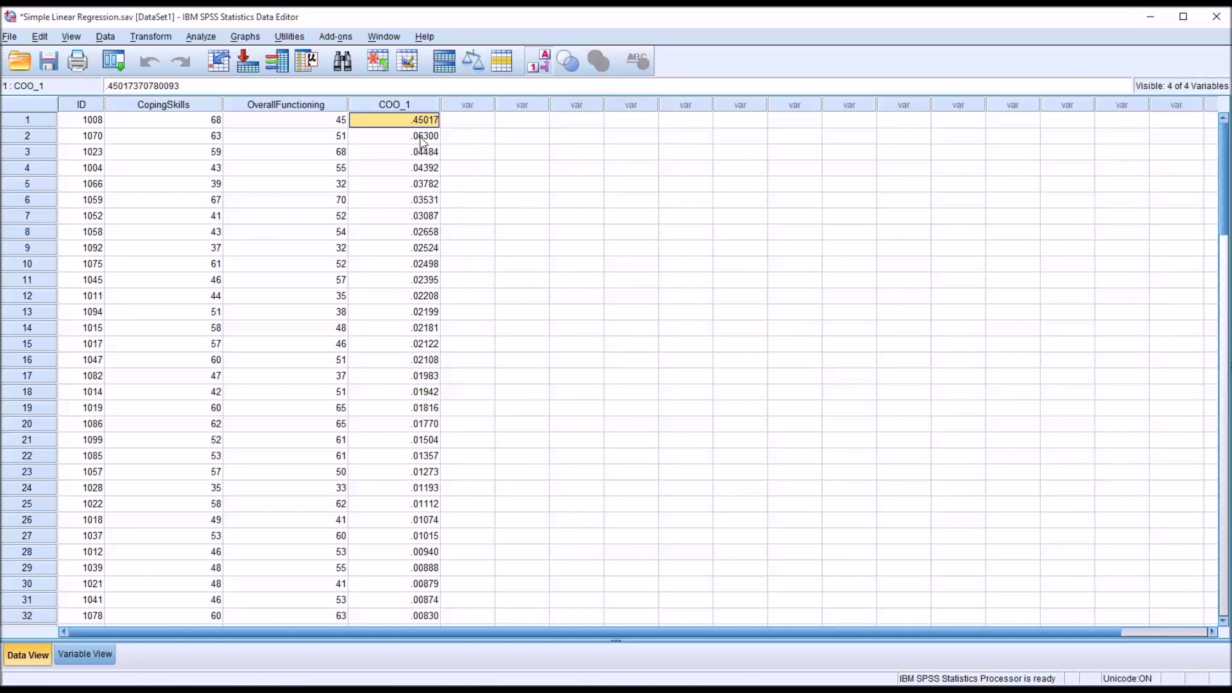
Sort the cases ascending by ID and check record 1008's Cook's distance in row 8
{"action": "left_click", "coordinate": [88, 108]}
{"action": "right_click", "coordinate": [89, 109]}
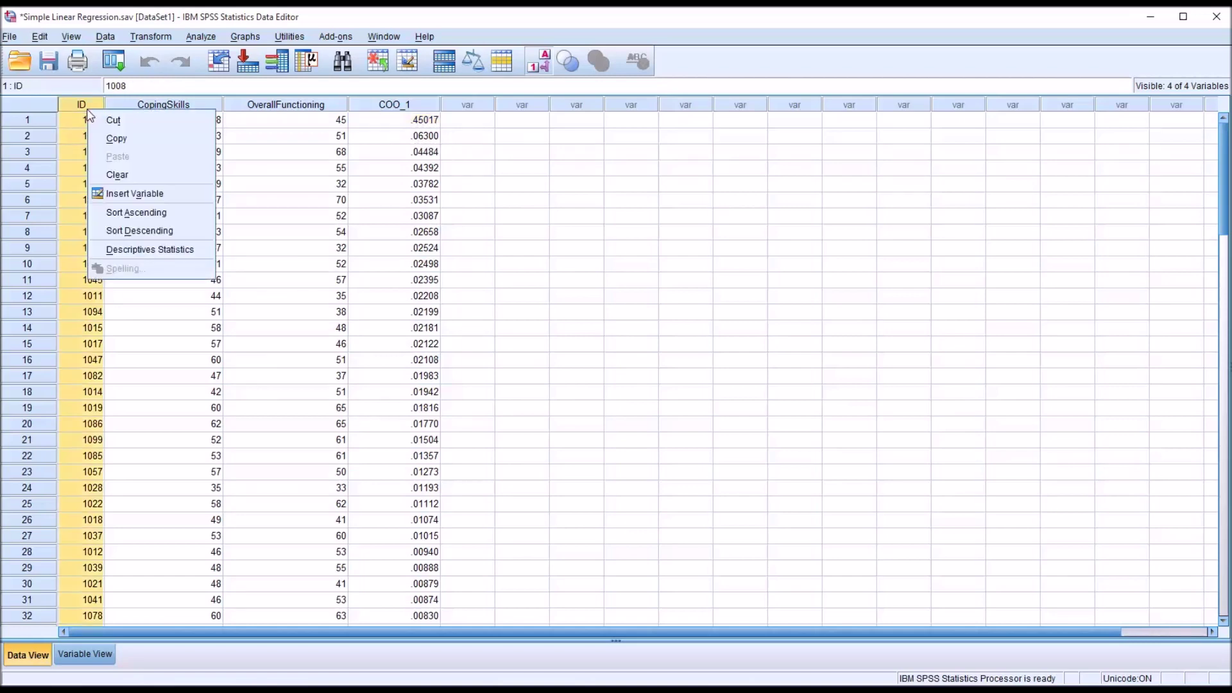
{"action": "left_click", "coordinate": [126, 213]}
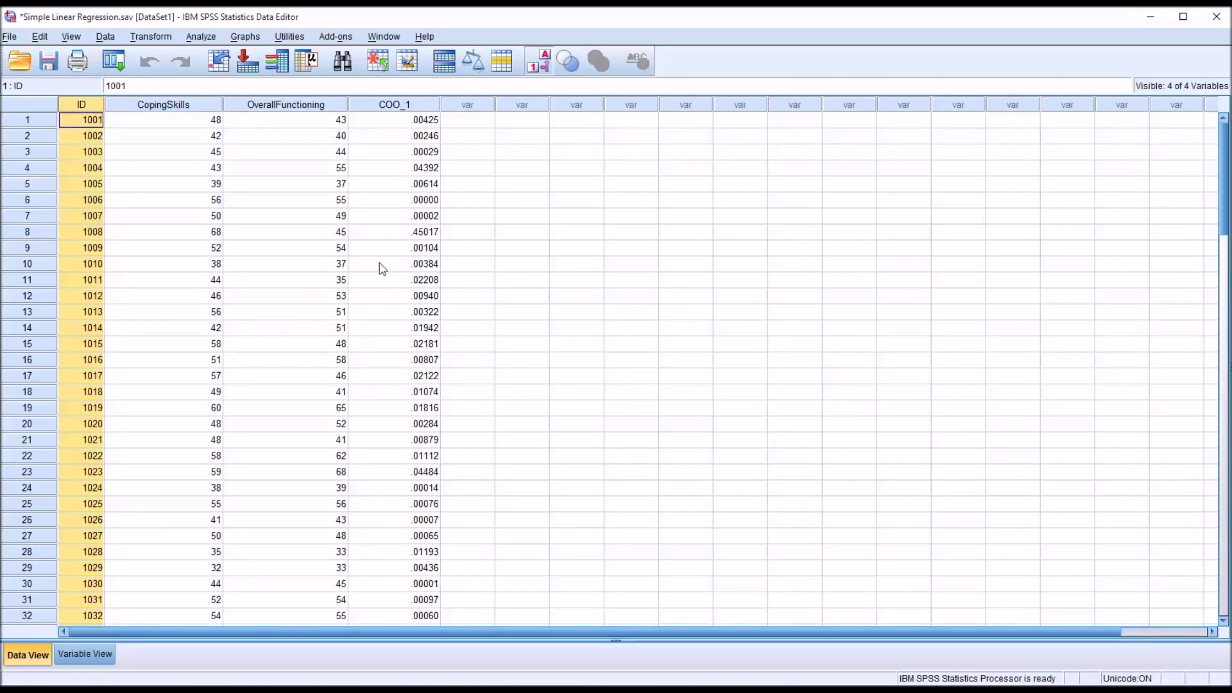
{"action": "left_click", "coordinate": [381, 236]}
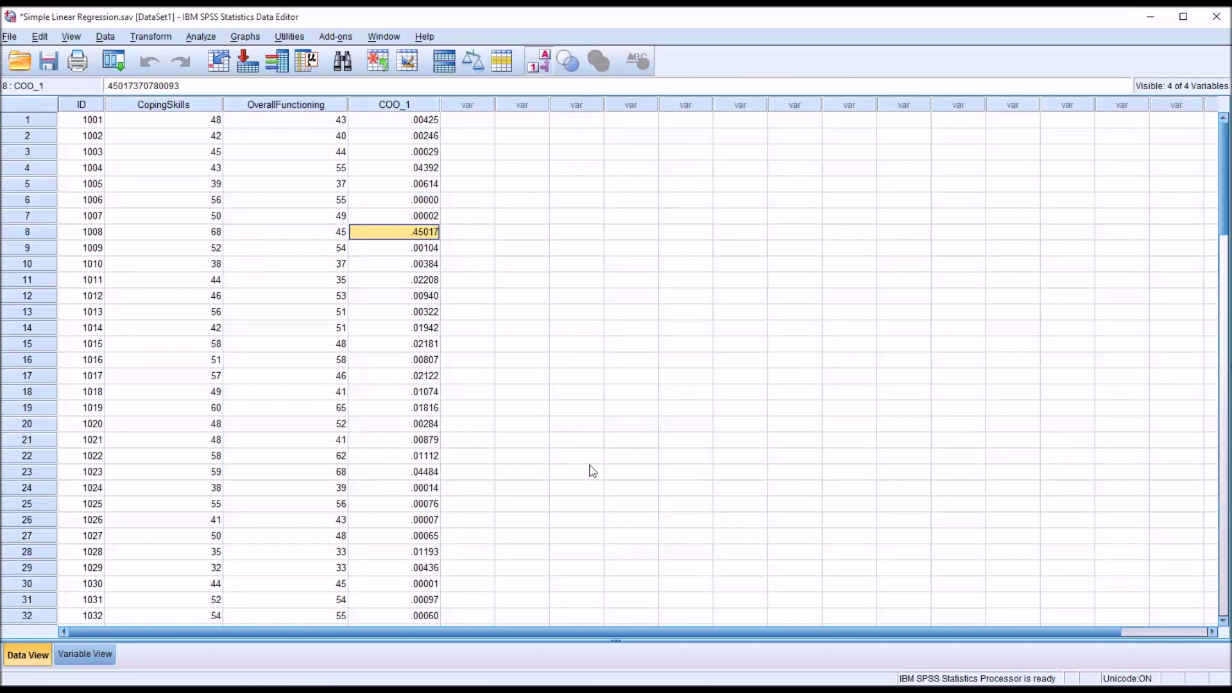
Inspect row 8's ID and full Cook's distance value for record 1008
{"action": "left_click", "coordinate": [62, 236]}
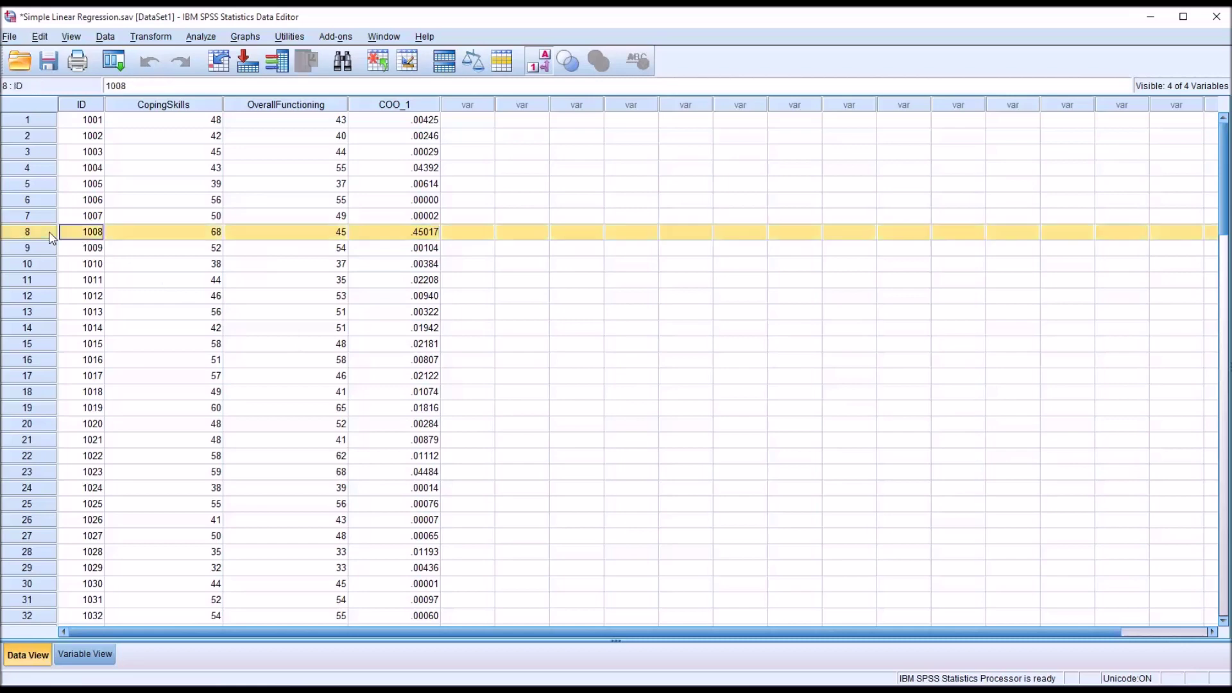
{"action": "left_click", "coordinate": [449, 234]}
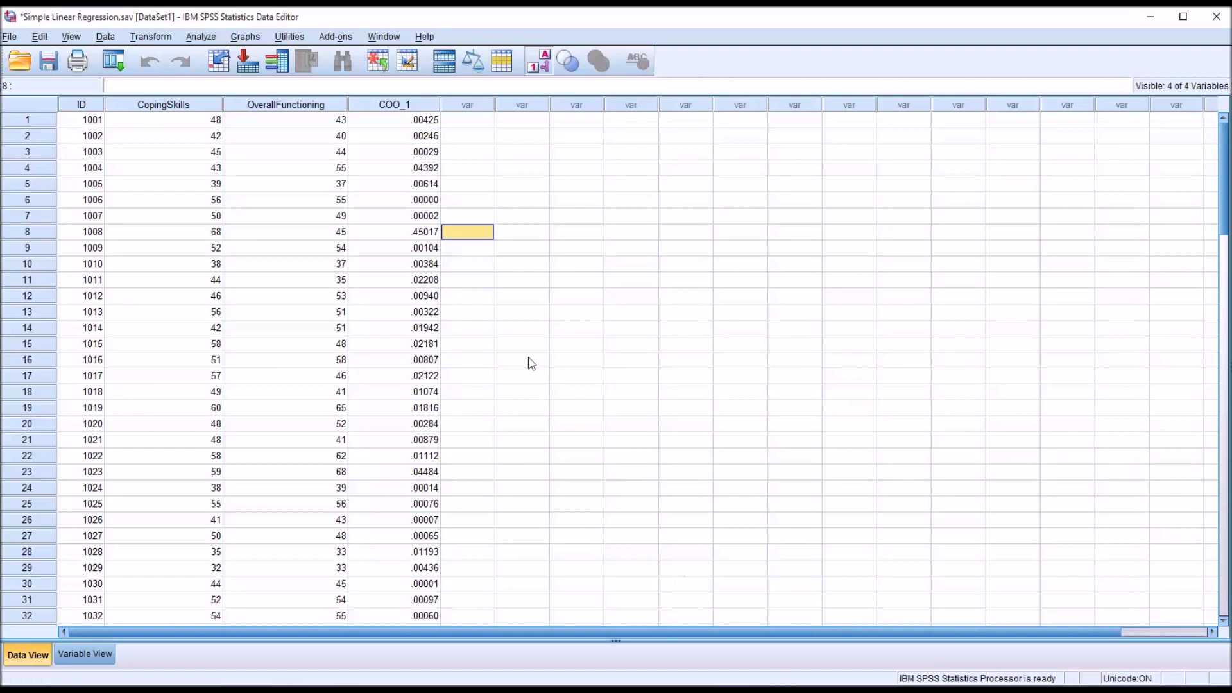
{"action": "left_click", "coordinate": [395, 235]}
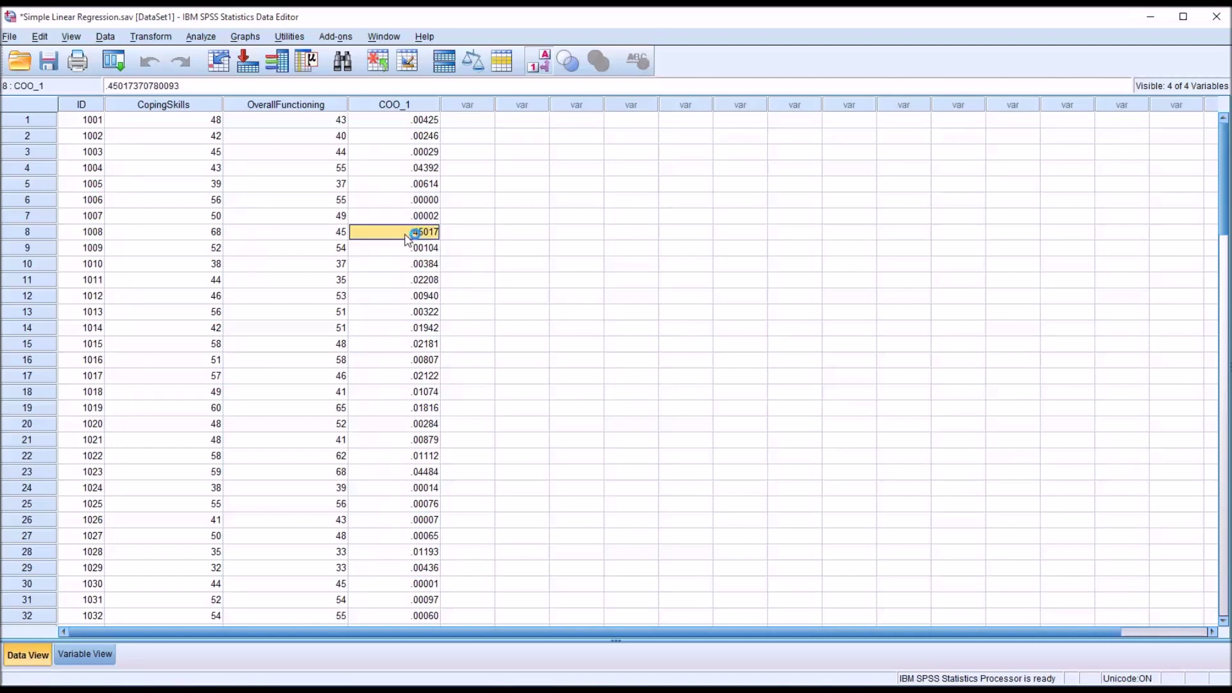
{"action": "left_click", "coordinate": [458, 234]}
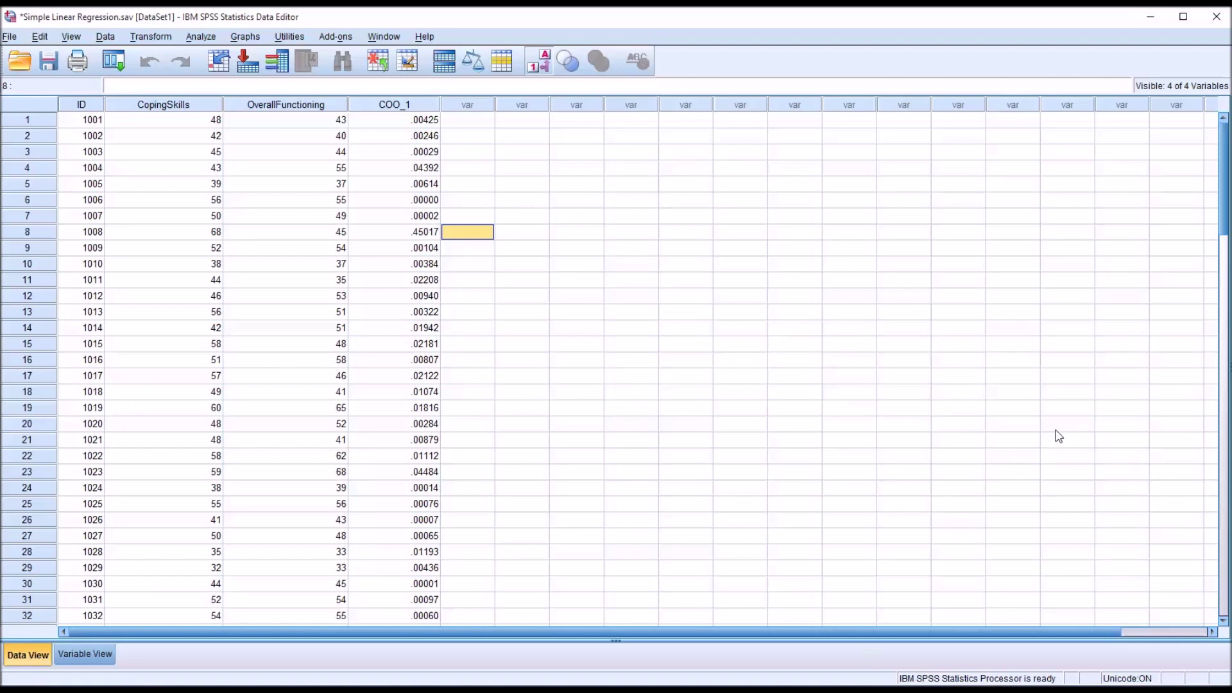
{"action": "left_click_drag", "start_coordinate": [1223, 221], "coordinate": [1191, 213]}
Recheck record 1008's .45017 Cook's distance and open the Graphs menu
{"action": "left_click", "coordinate": [398, 238]}
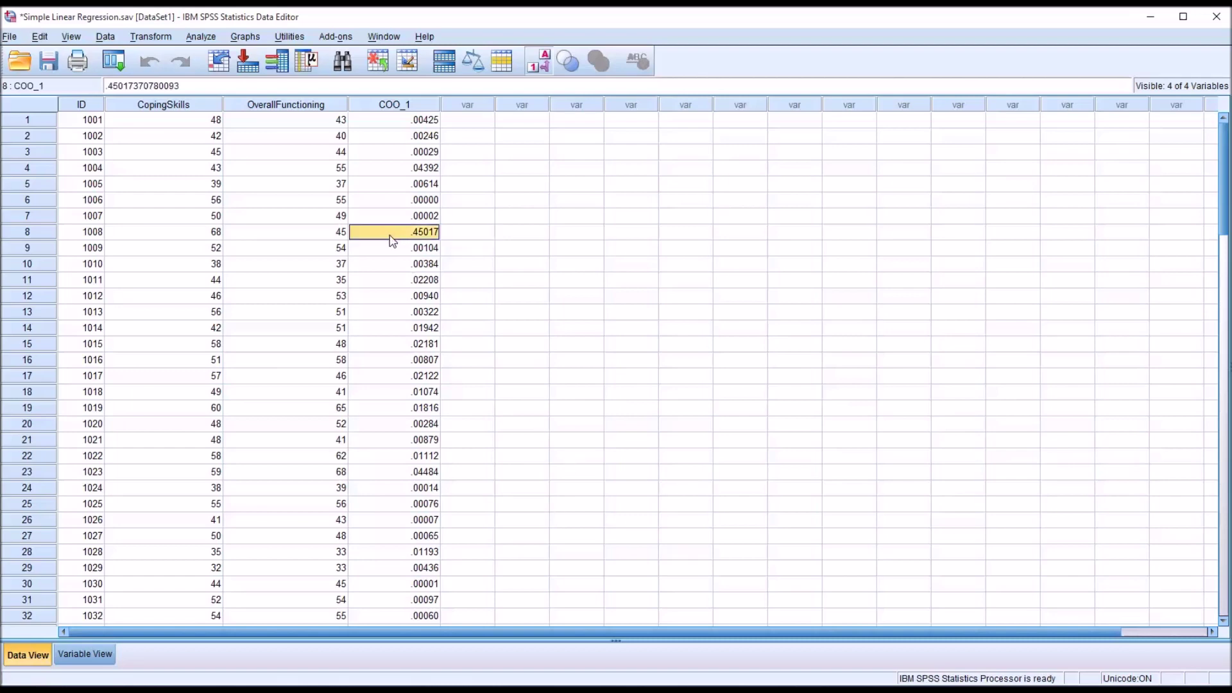
{"action": "left_click", "coordinate": [81, 238]}
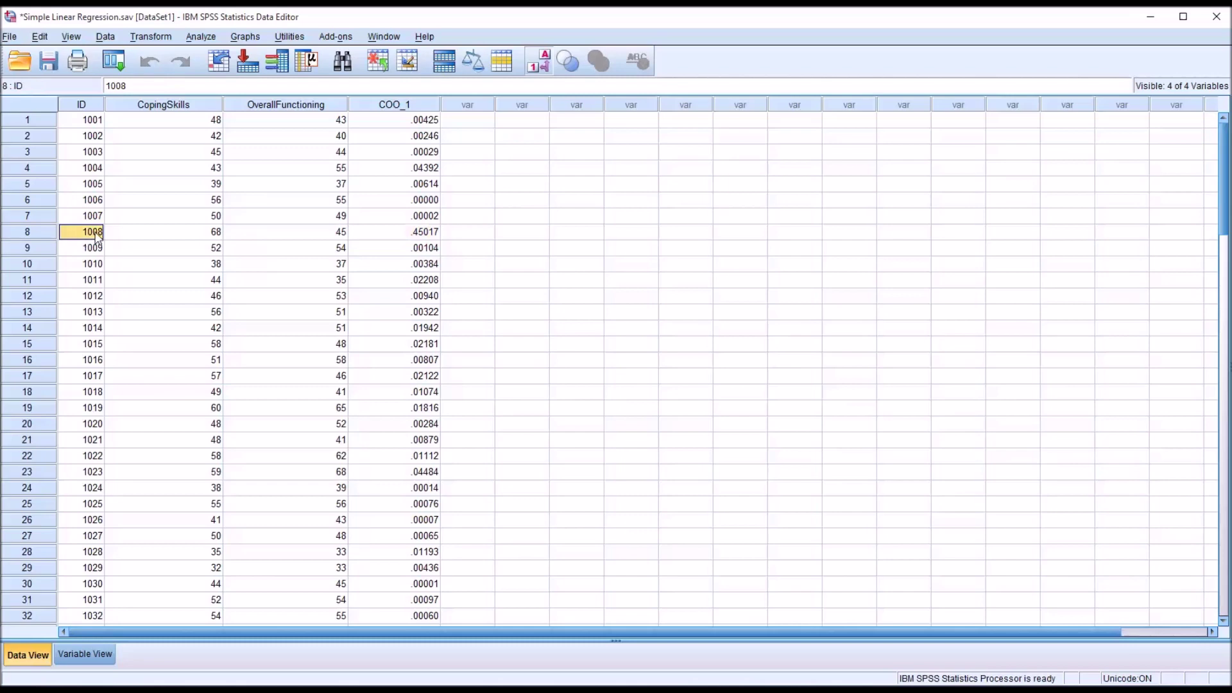
{"action": "left_click", "coordinate": [383, 236]}
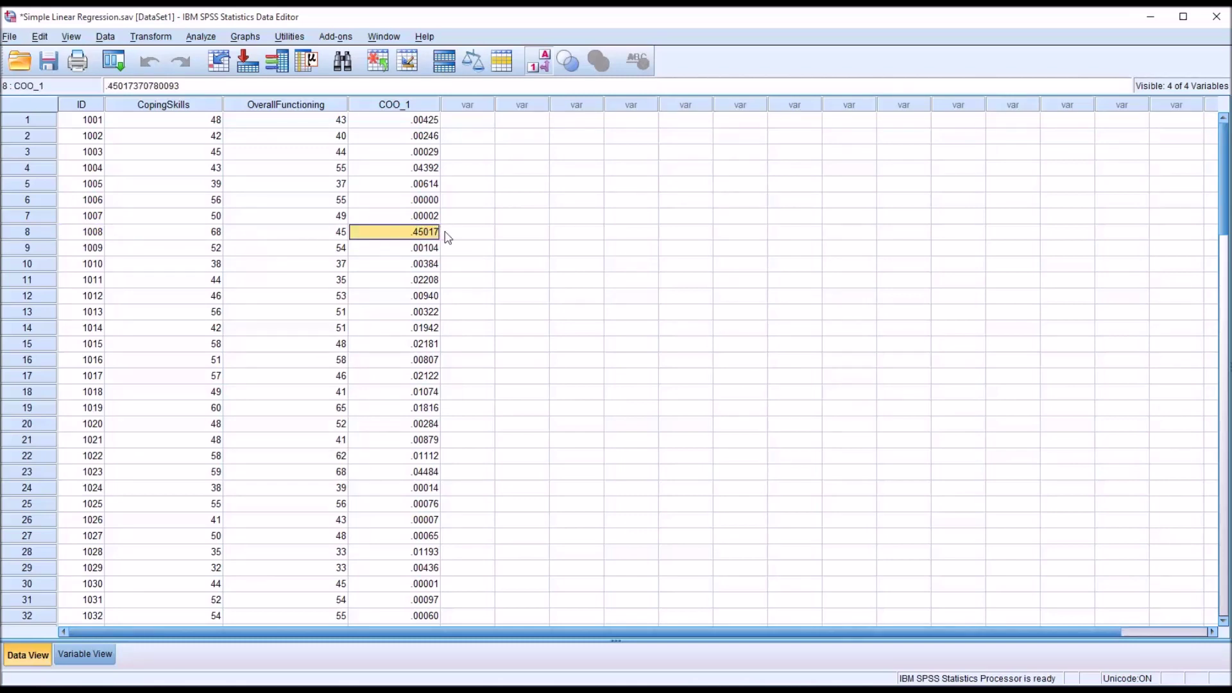
{"action": "left_click", "coordinate": [472, 234]}
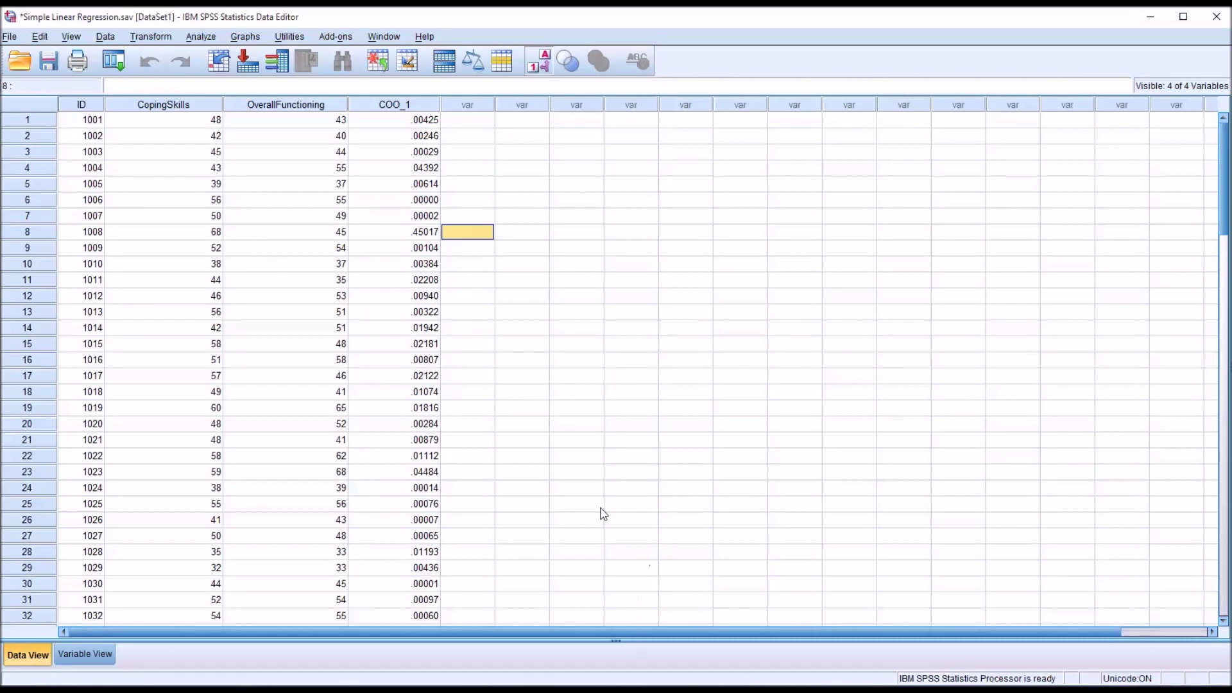
{"action": "left_click", "coordinate": [383, 237]}
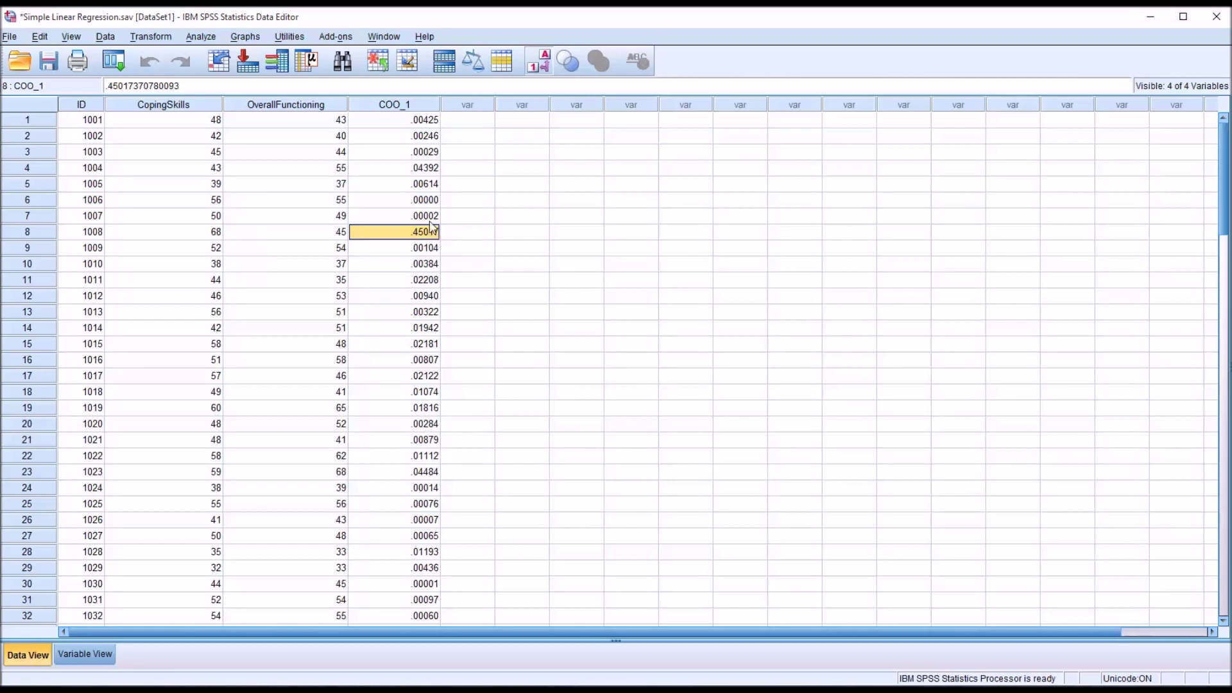
{"action": "left_click", "coordinate": [246, 37]}
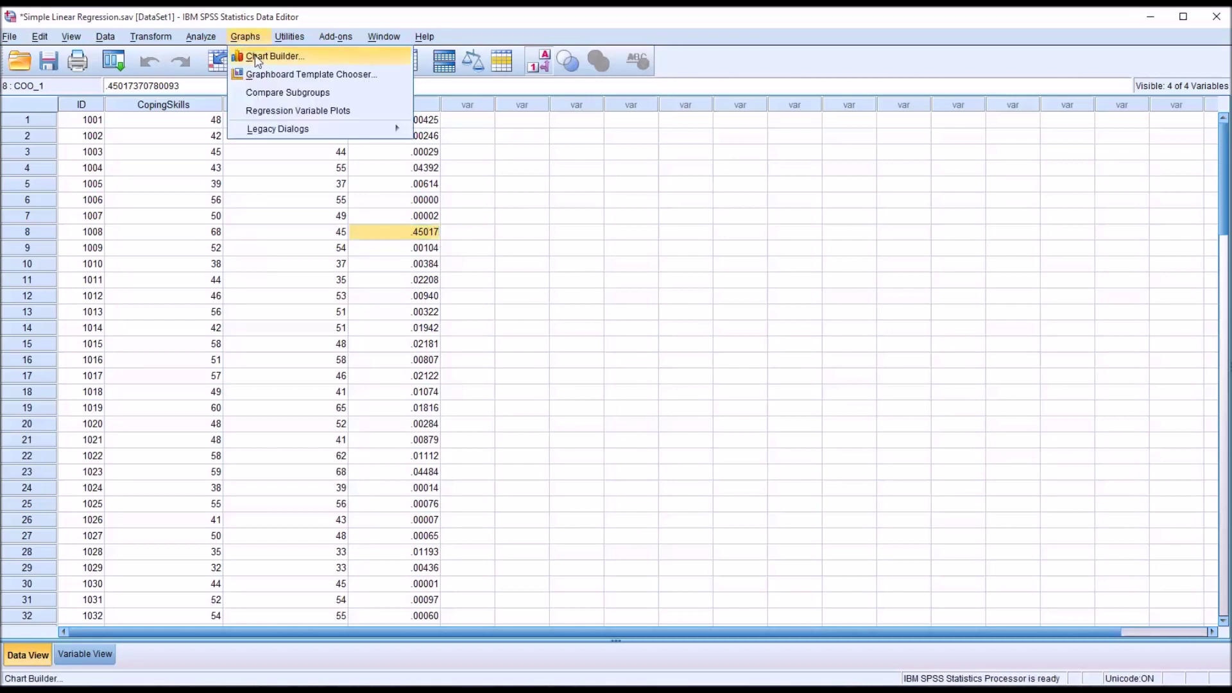
In Chart Builder, create a simple scatterplot with COO_1 on the Y-axis and ID on the X-axis
{"action": "left_click", "coordinate": [254, 56]}
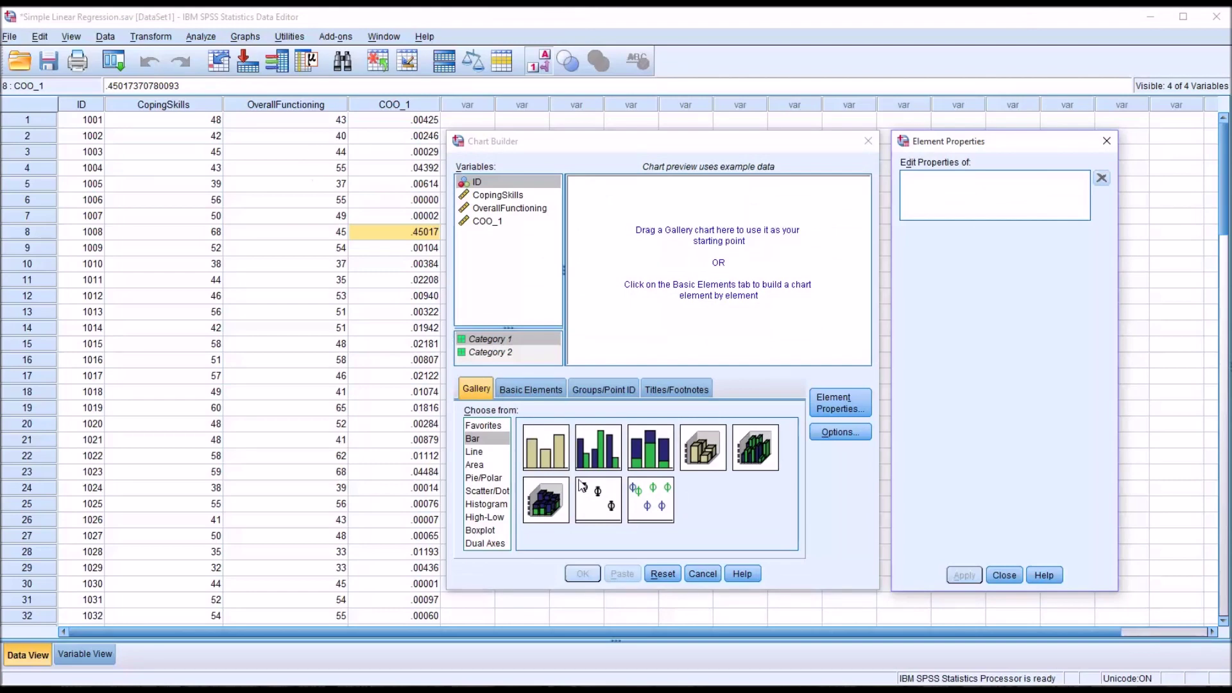
{"action": "left_click", "coordinate": [489, 491]}
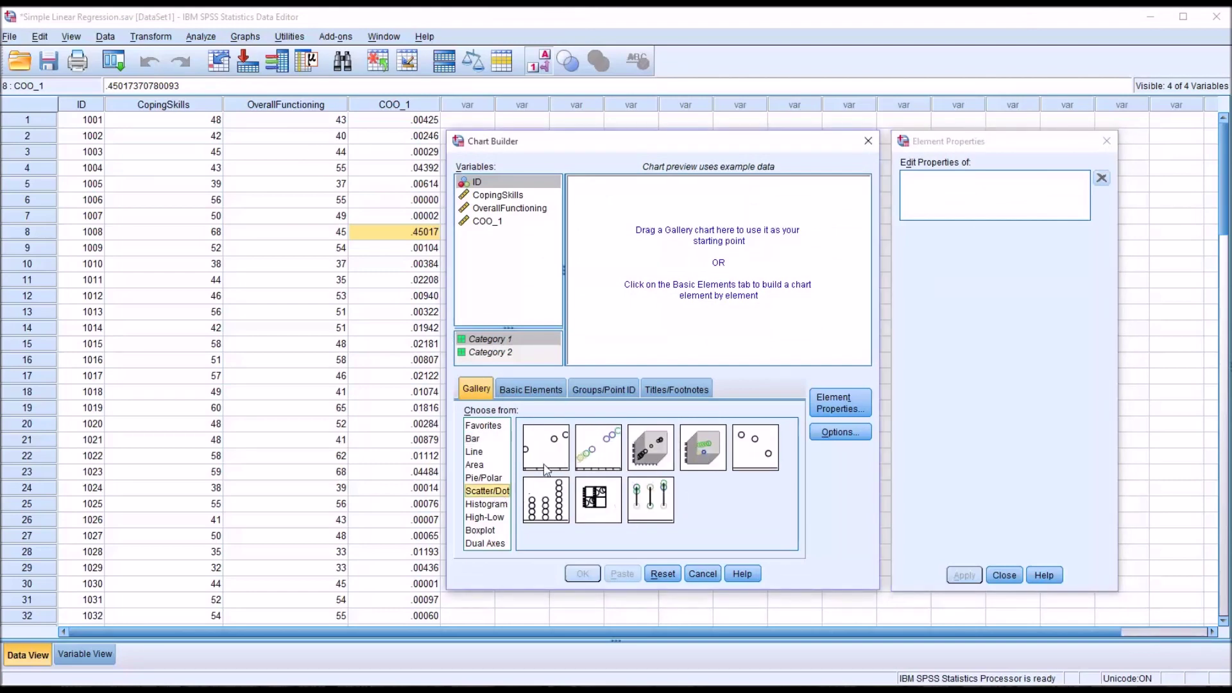
{"action": "left_click_drag", "start_coordinate": [545, 457], "coordinate": [636, 328]}
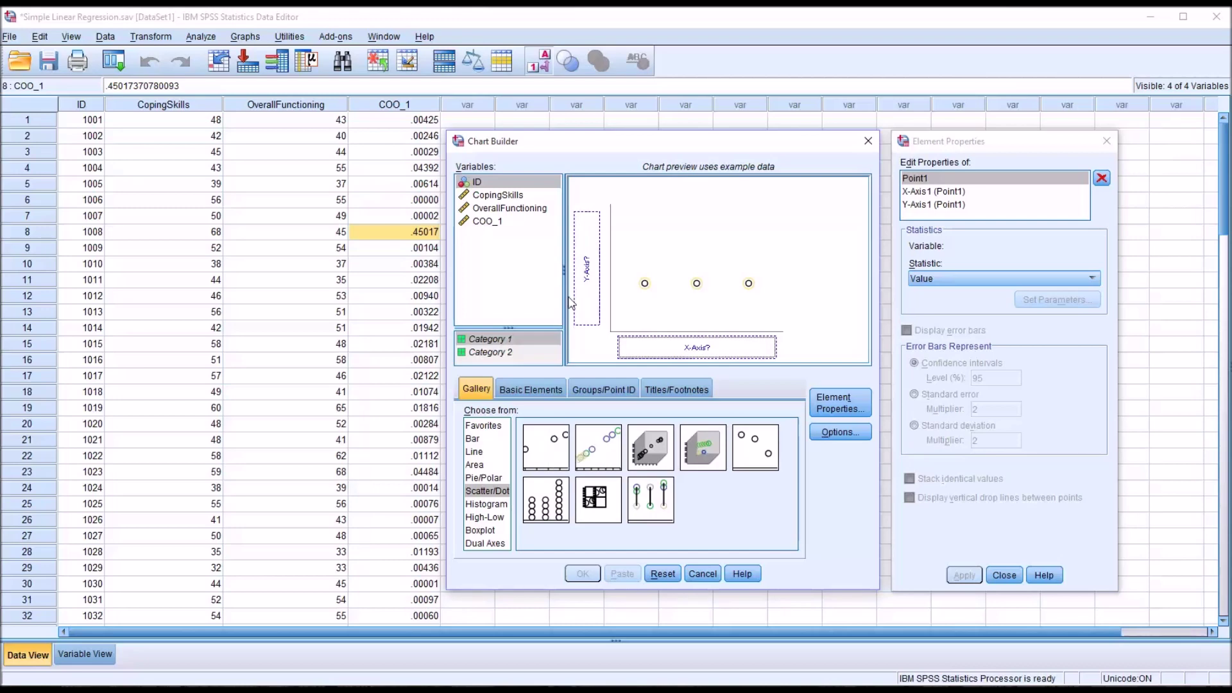
{"action": "left_click", "coordinate": [483, 225]}
{"action": "left_click_drag", "start_coordinate": [482, 228], "coordinate": [588, 283]}
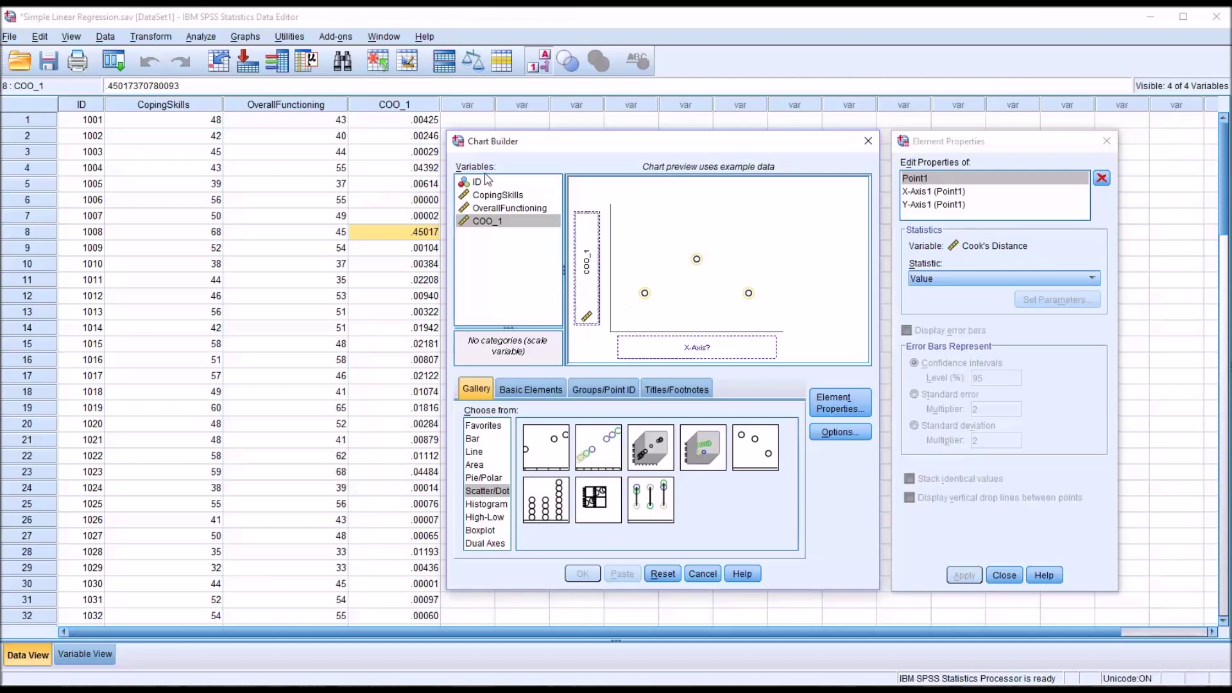
{"action": "left_click_drag", "start_coordinate": [486, 181], "coordinate": [680, 350]}
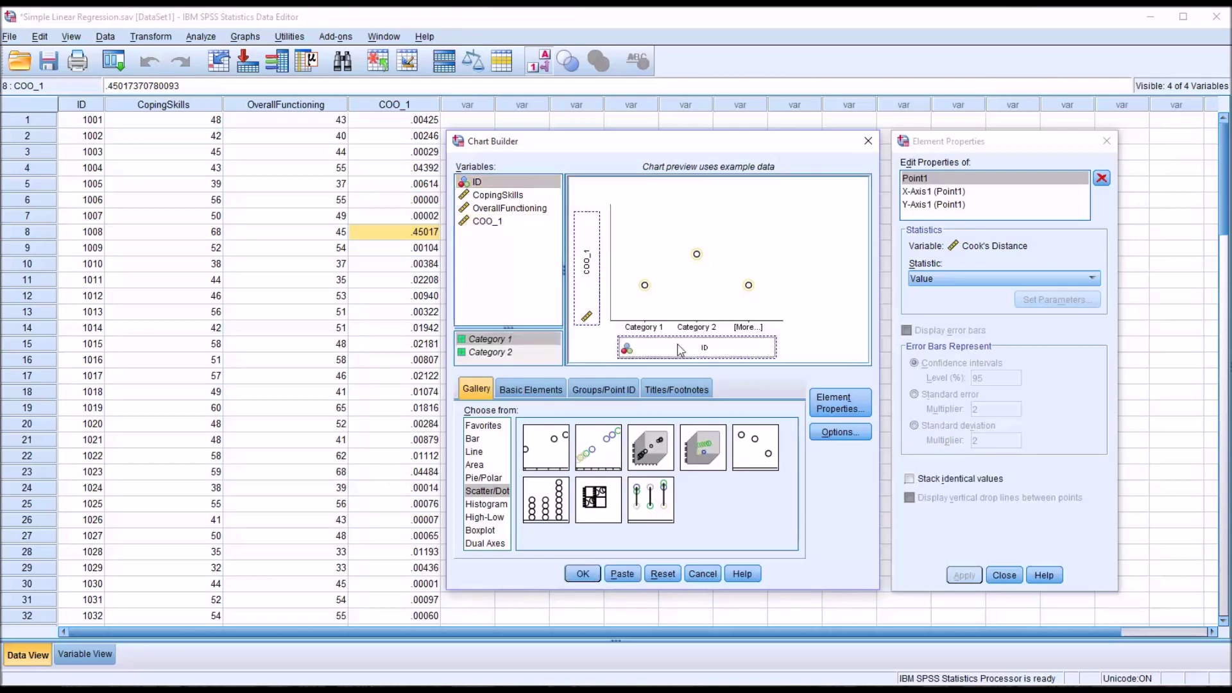
{"action": "left_click", "coordinate": [583, 573]}
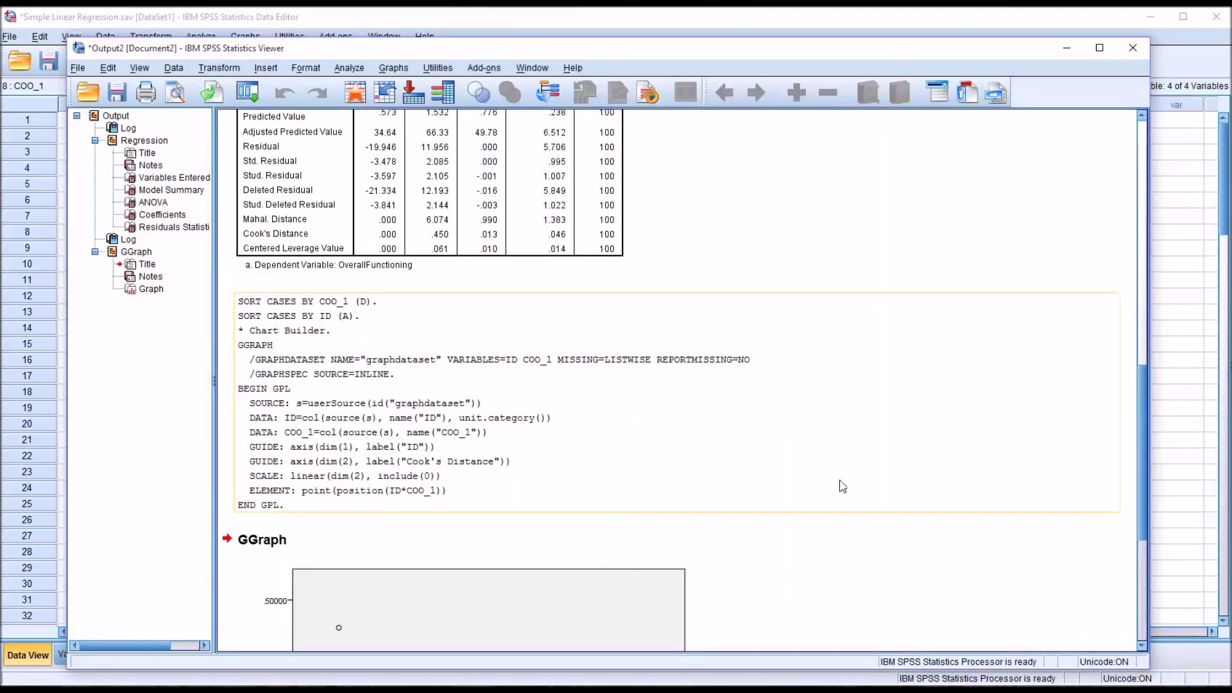
Scroll down to the Cook's distance scatterplot and select it to examine the point near .45
{"action": "left_click_drag", "start_coordinate": [1140, 490], "coordinate": [1134, 581]}
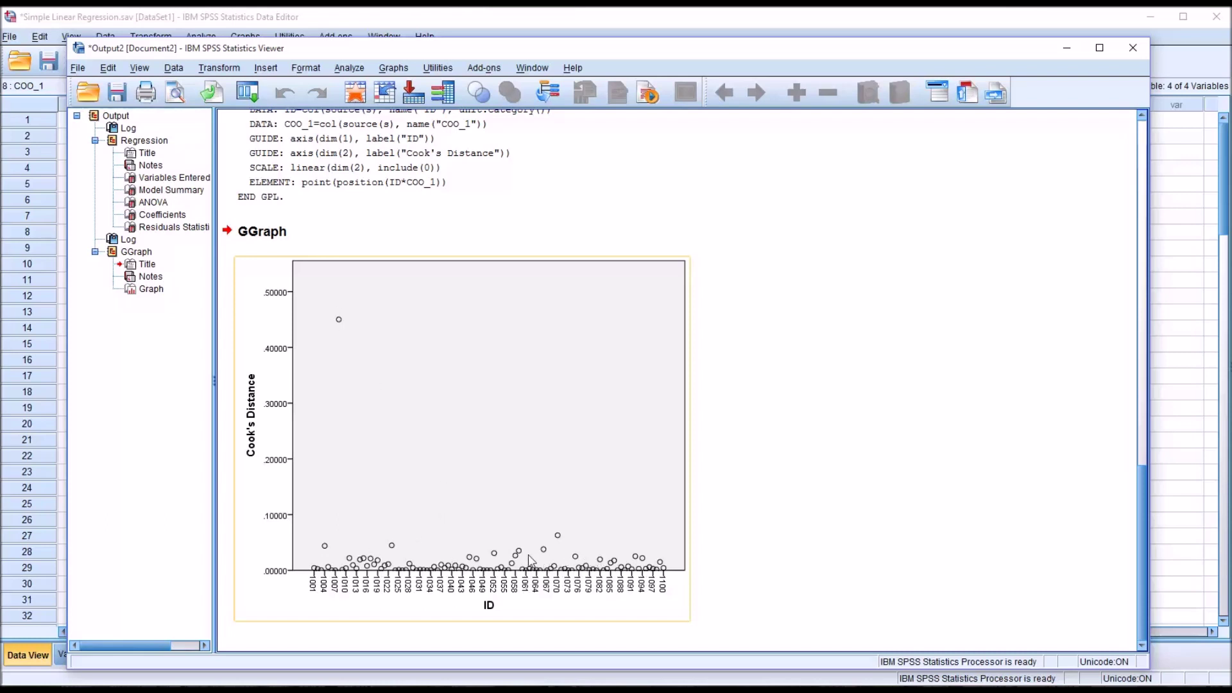
{"action": "left_click", "coordinate": [875, 639]}
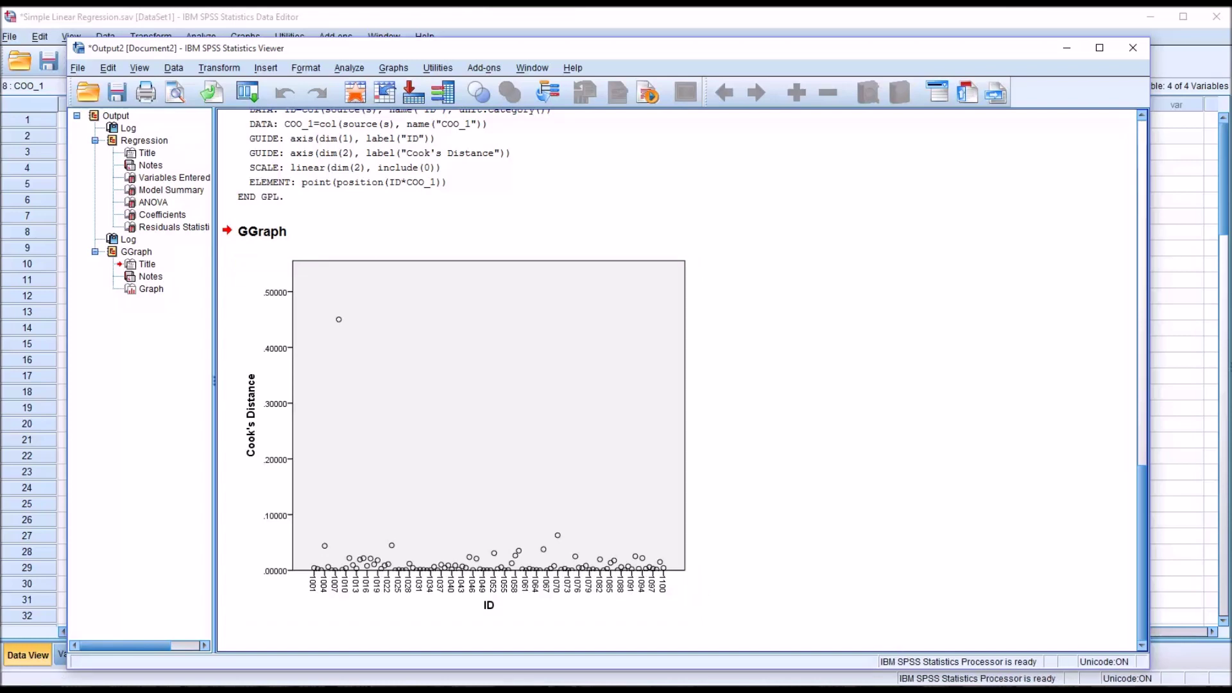
{"action": "left_click", "coordinate": [647, 621]}
Back in the Data Editor, match the outlier to row 8: ID 1008, Cook's distance .45017
{"action": "left_click", "coordinate": [538, 36]}
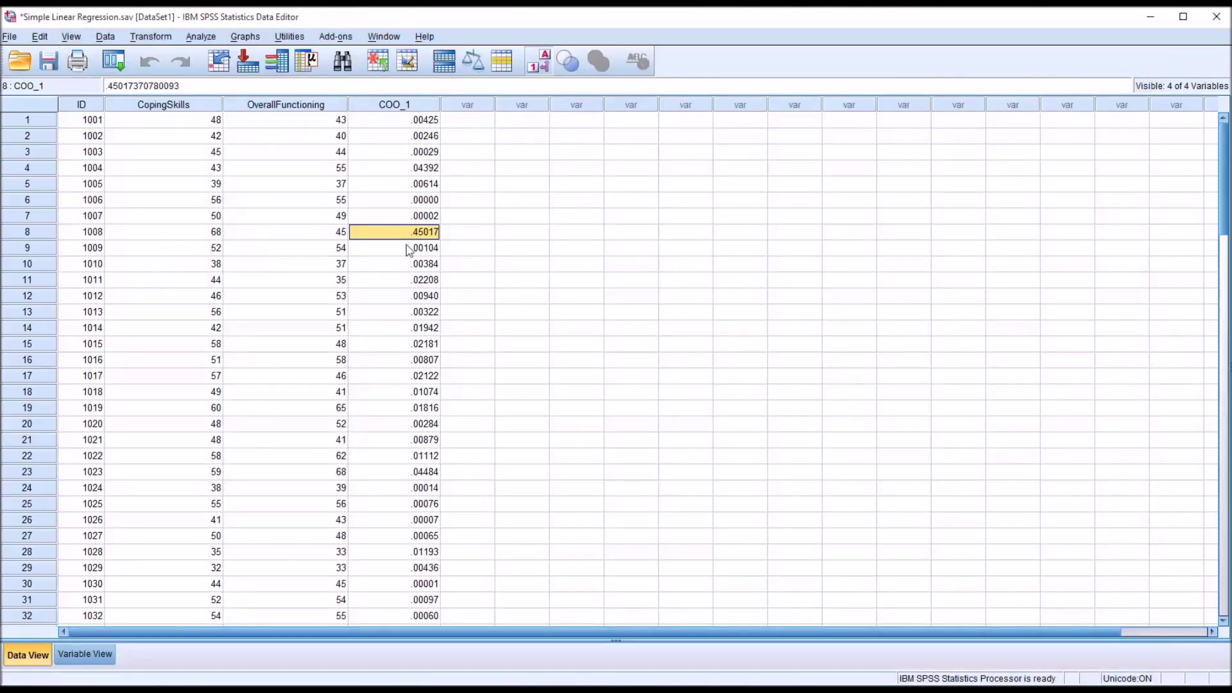
{"action": "left_click", "coordinate": [99, 232]}
{"action": "left_click", "coordinate": [372, 236]}
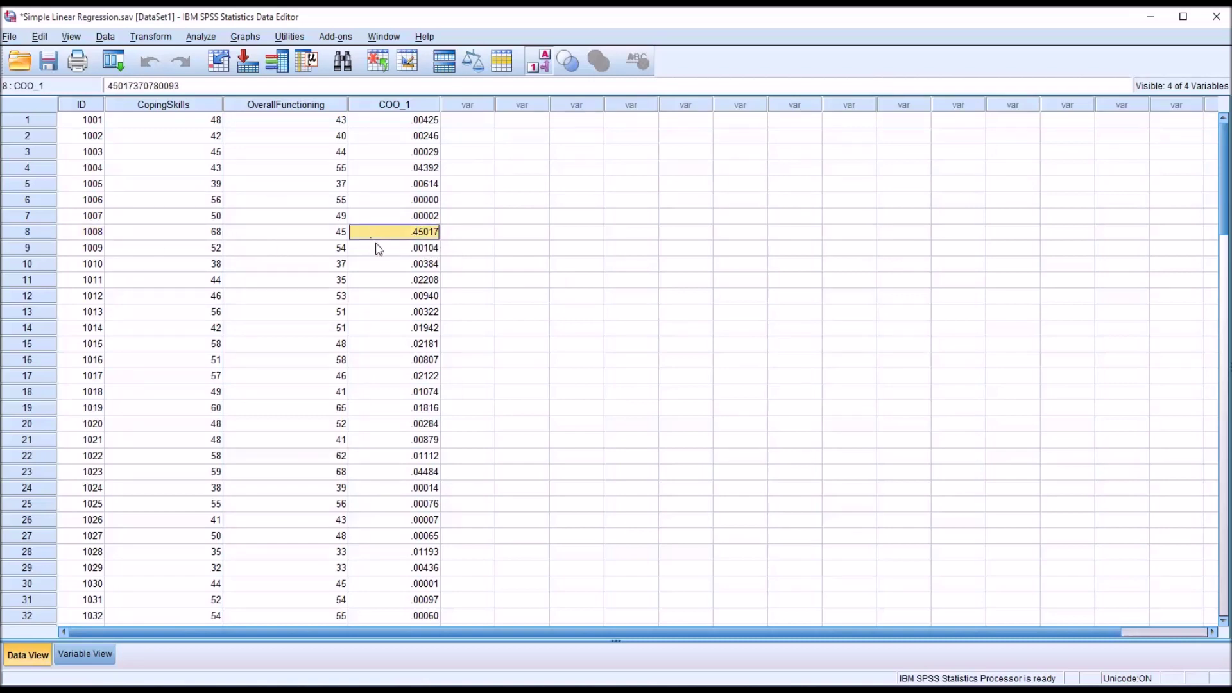